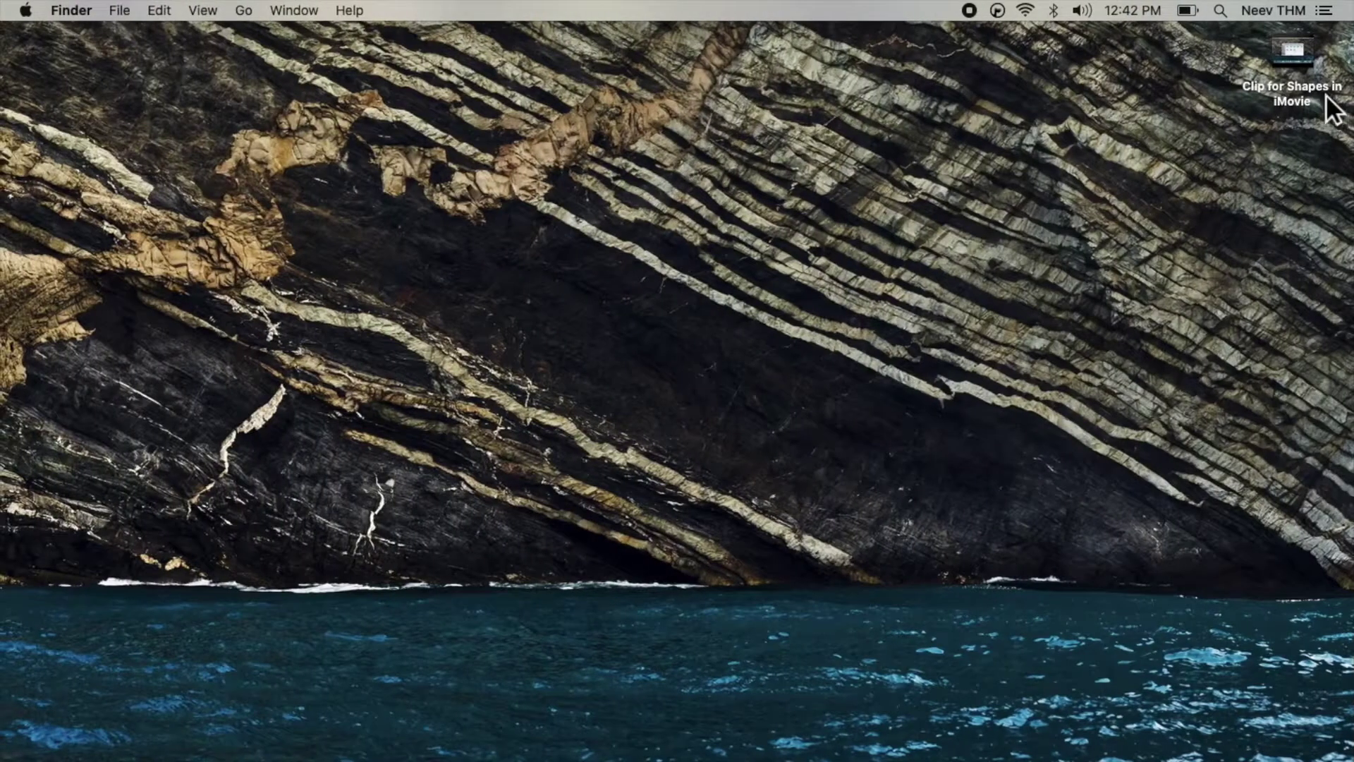
Step: Import the 3.4-second 'Clip for Shapes in iMovie' recording onto the My Movie timeline
left_click_drag(1330, 106, 108, 698)
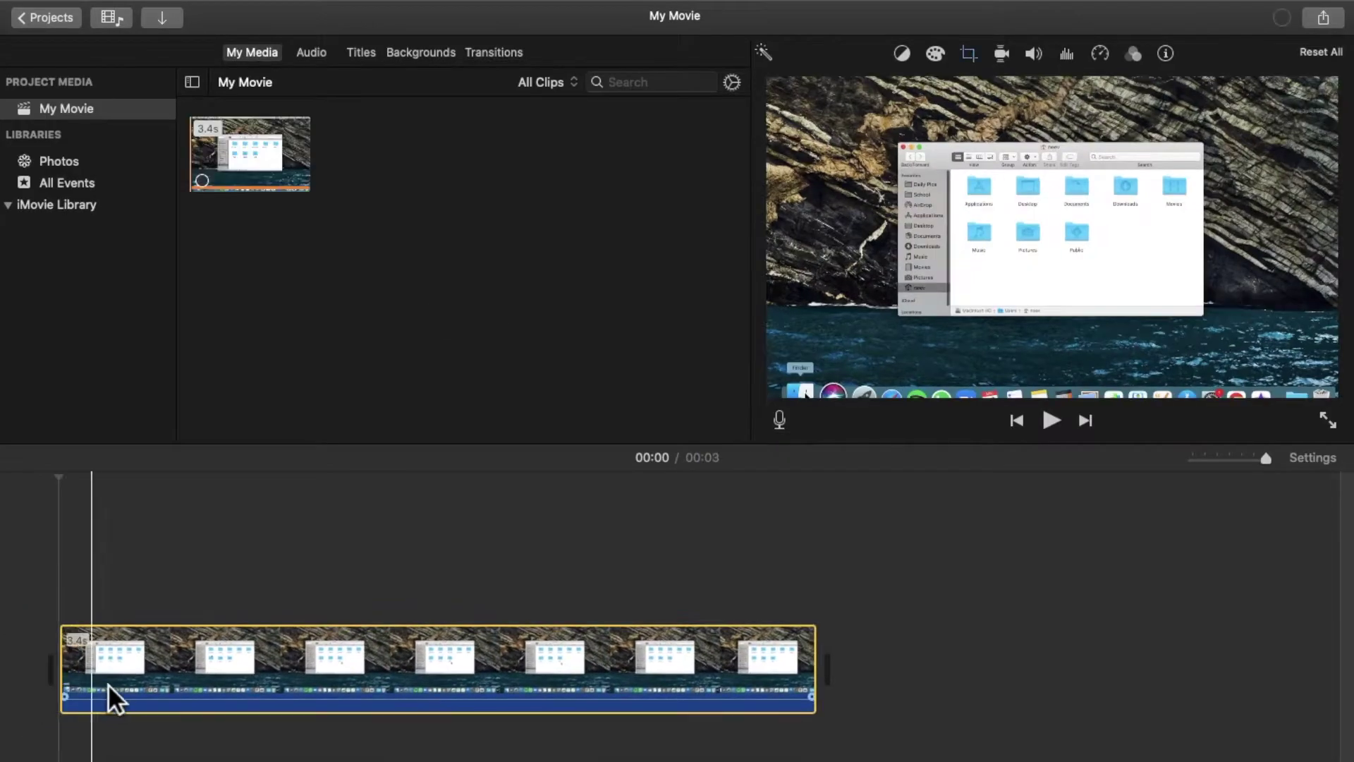
left_click(110, 688)
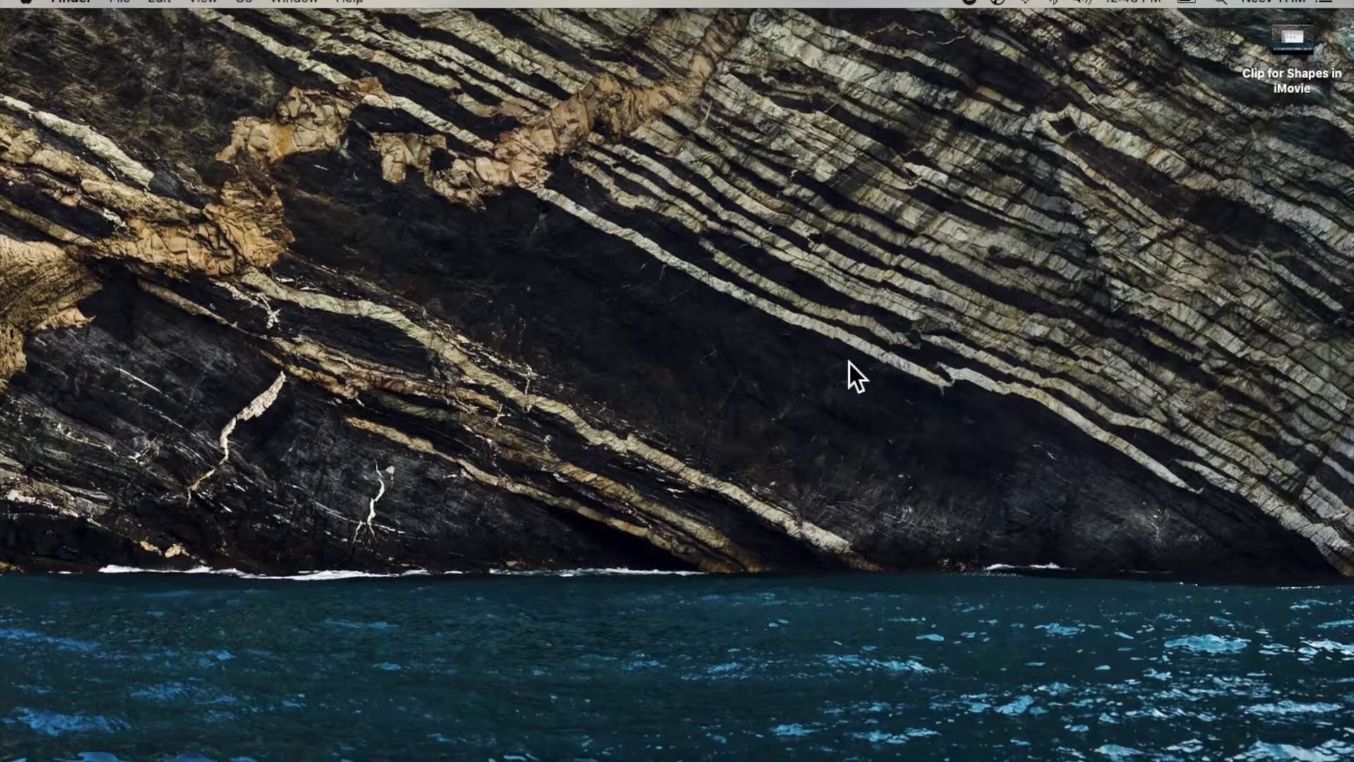
Step: Capture a screenshot of an empty area of the desktop wallpaper with Cmd+Shift+4
key("super+shift+4")
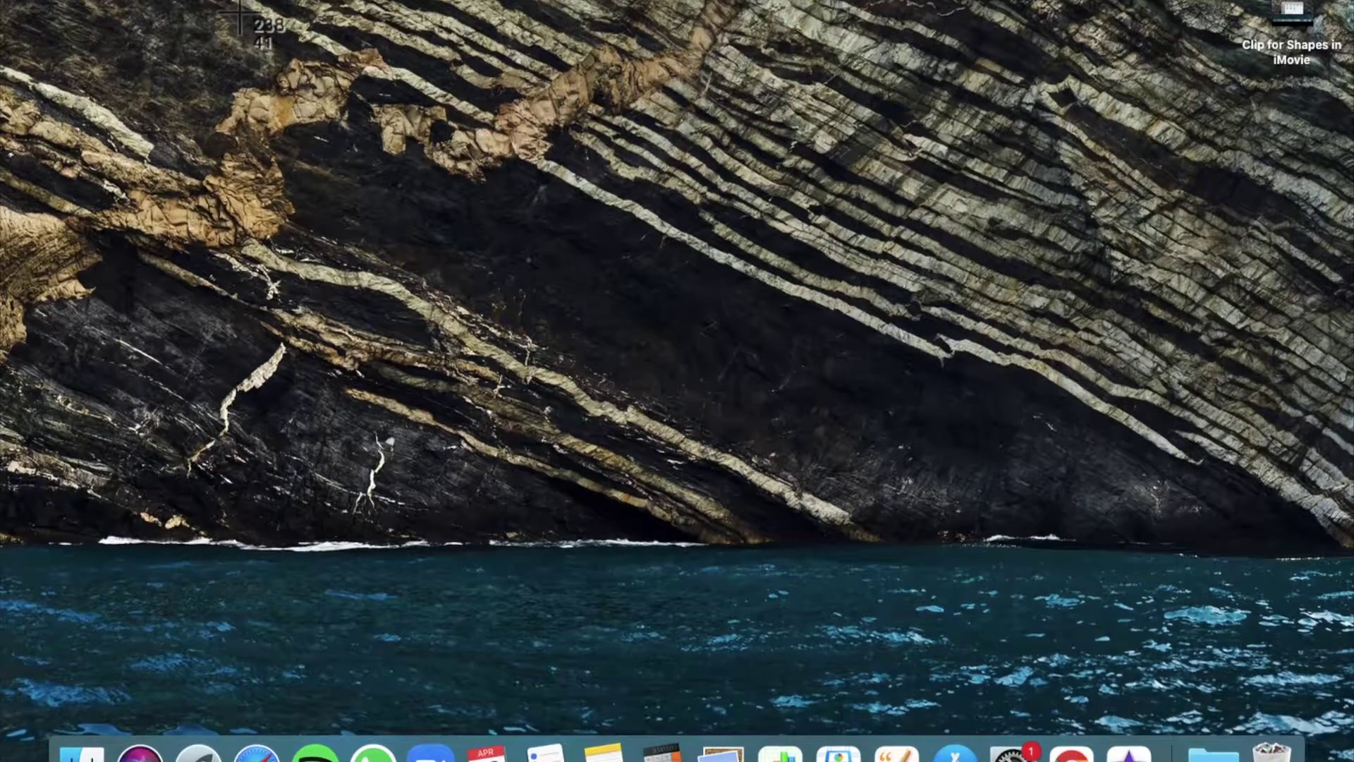
left_click_drag(224, 8, 1044, 756)
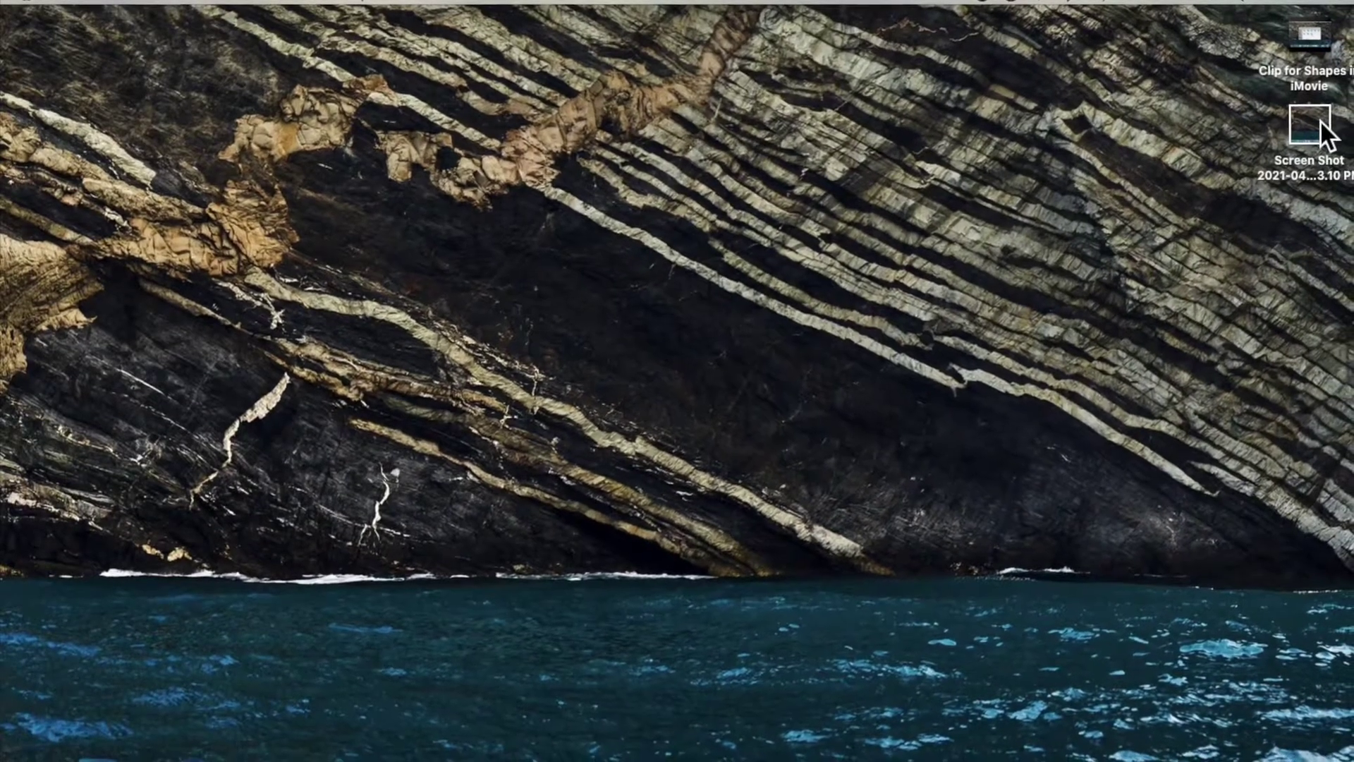
Step: Open the new screenshot in Preview and erase its entire image using Markup, Cmd+A and Delete
double_click(1317, 121)
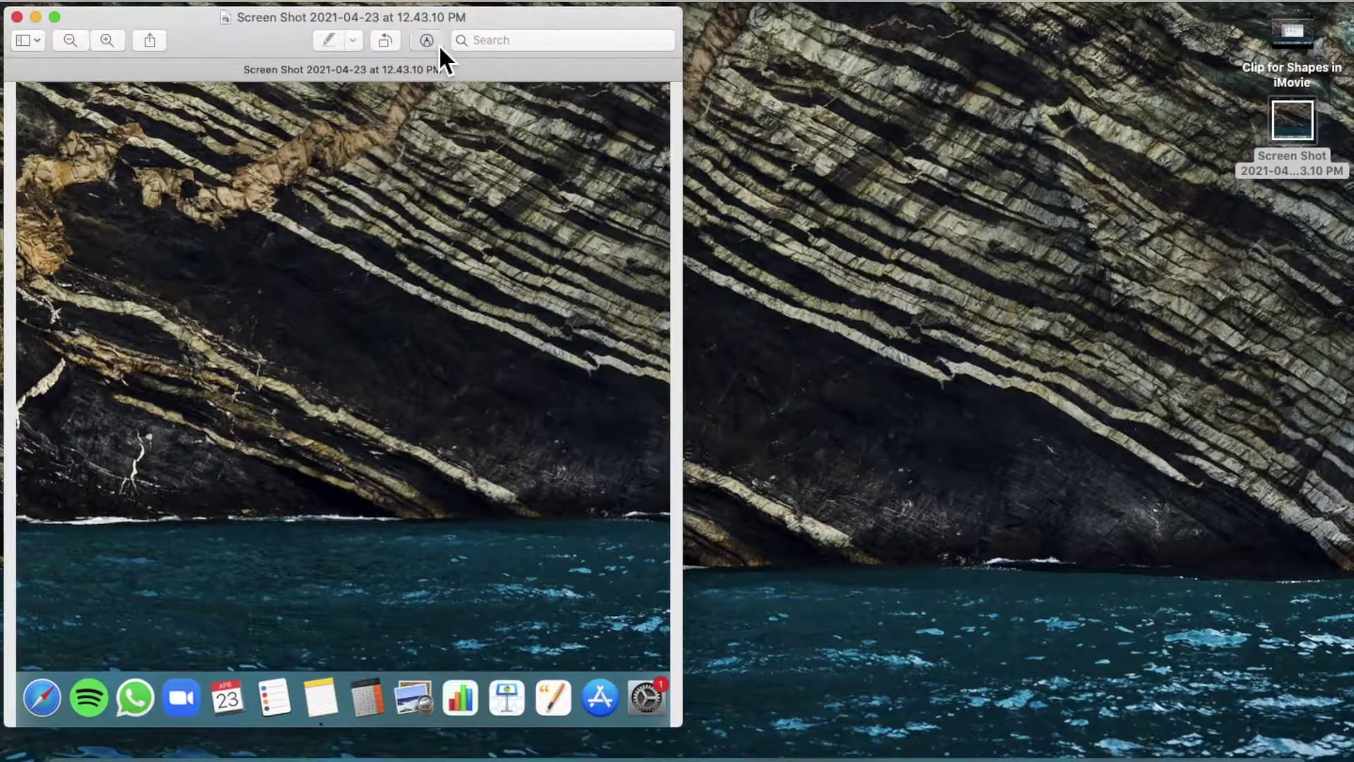
left_click(438, 44)
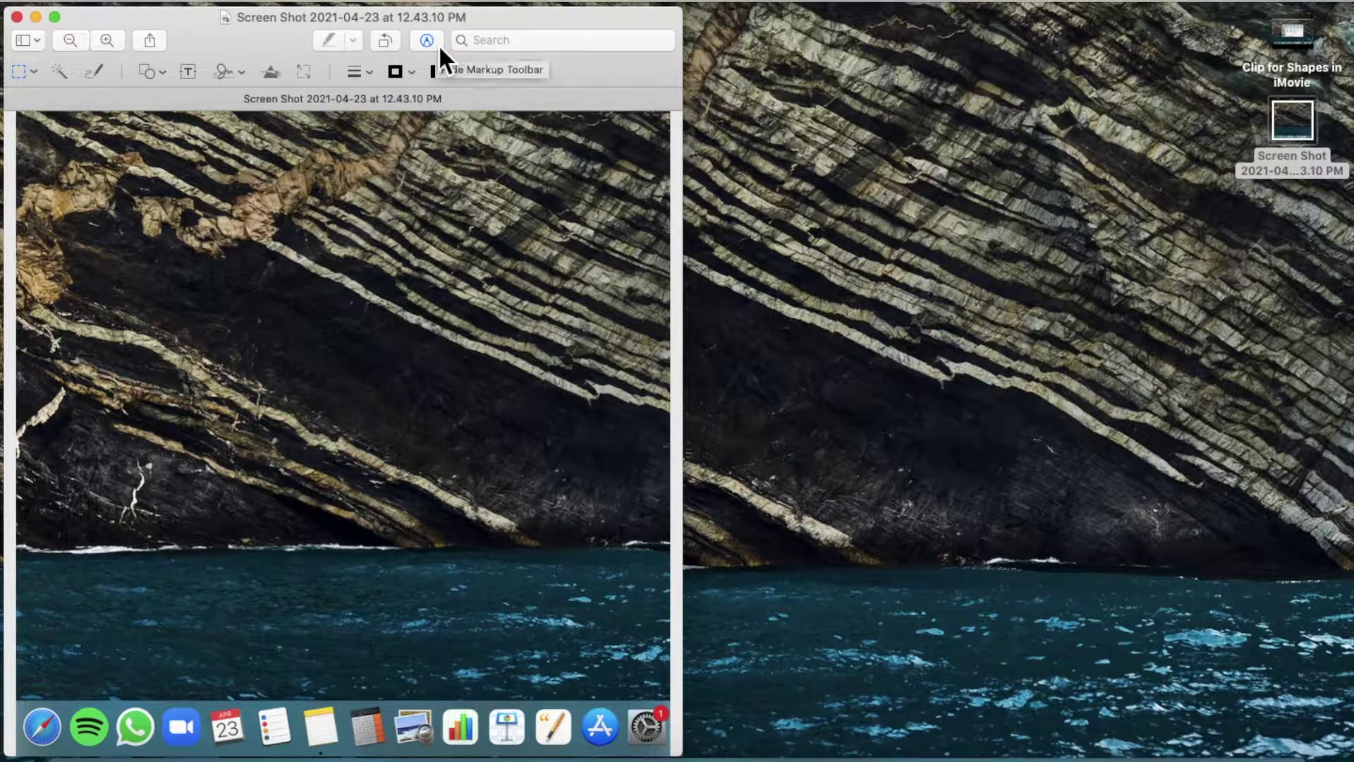
key("super+a")
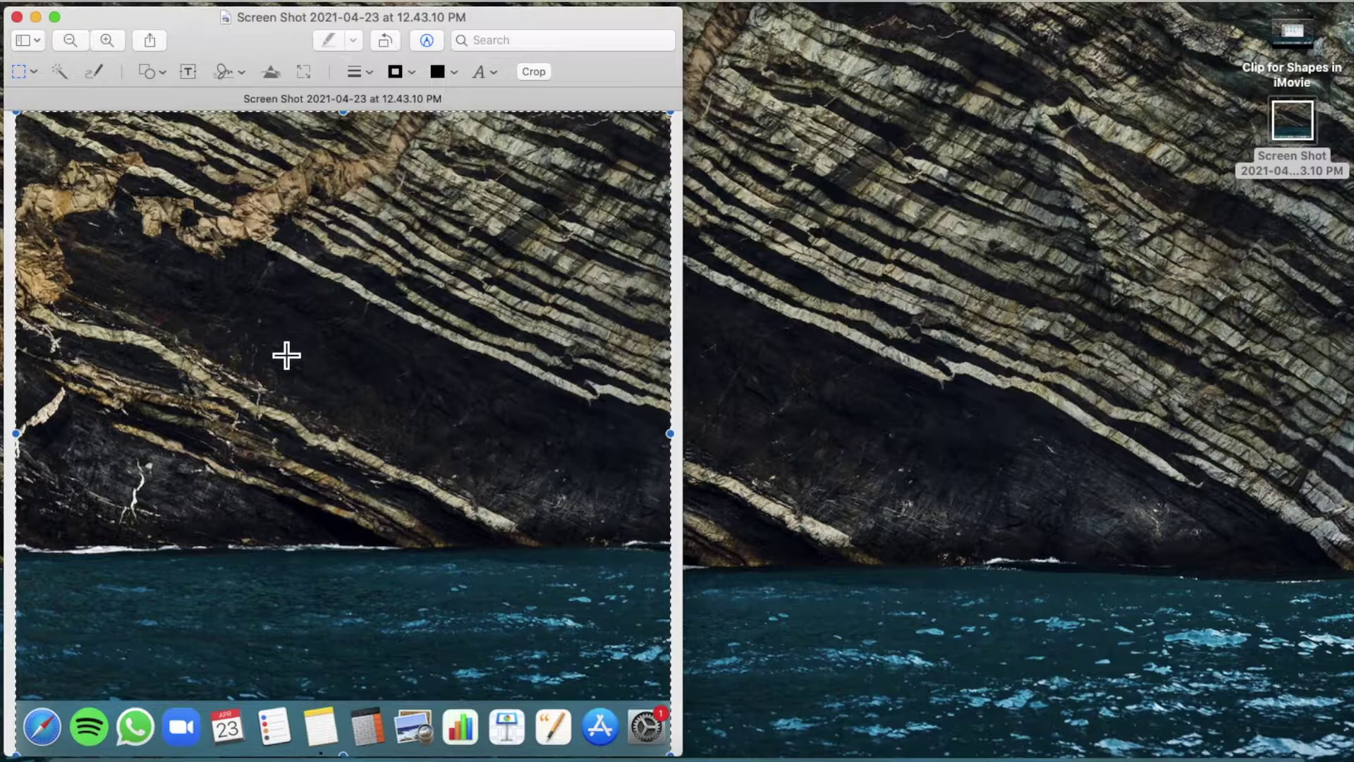
key("Delete")
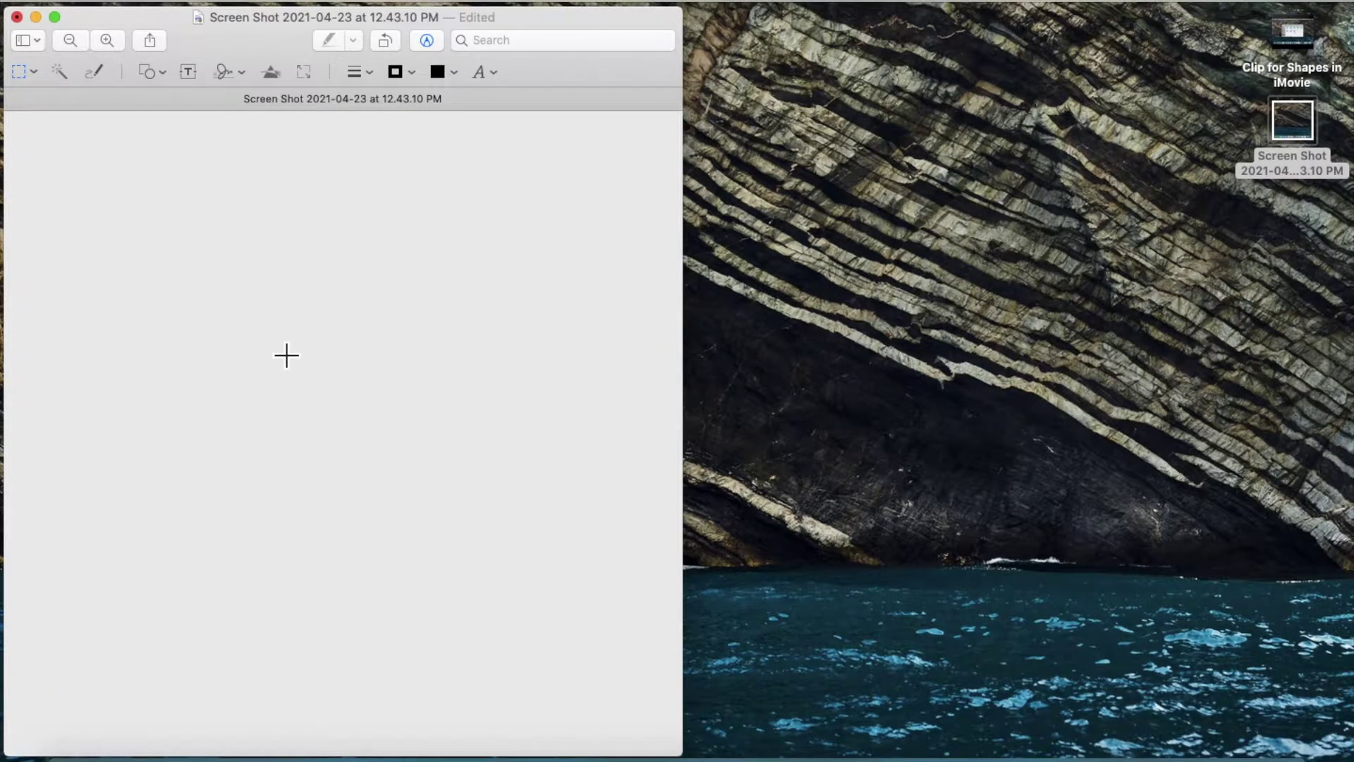
Step: Add an oval shape to the blank canvas and move it toward the middle
left_click(158, 72)
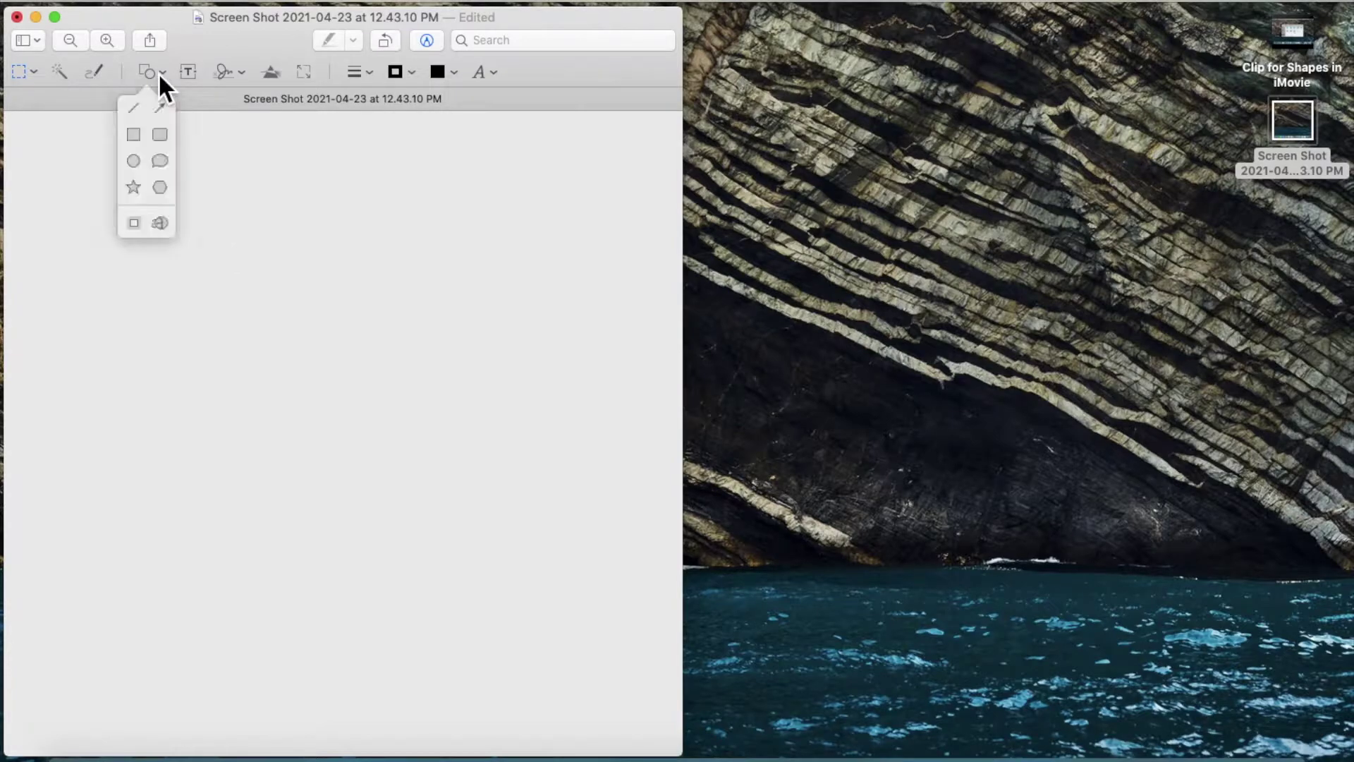
left_click(134, 160)
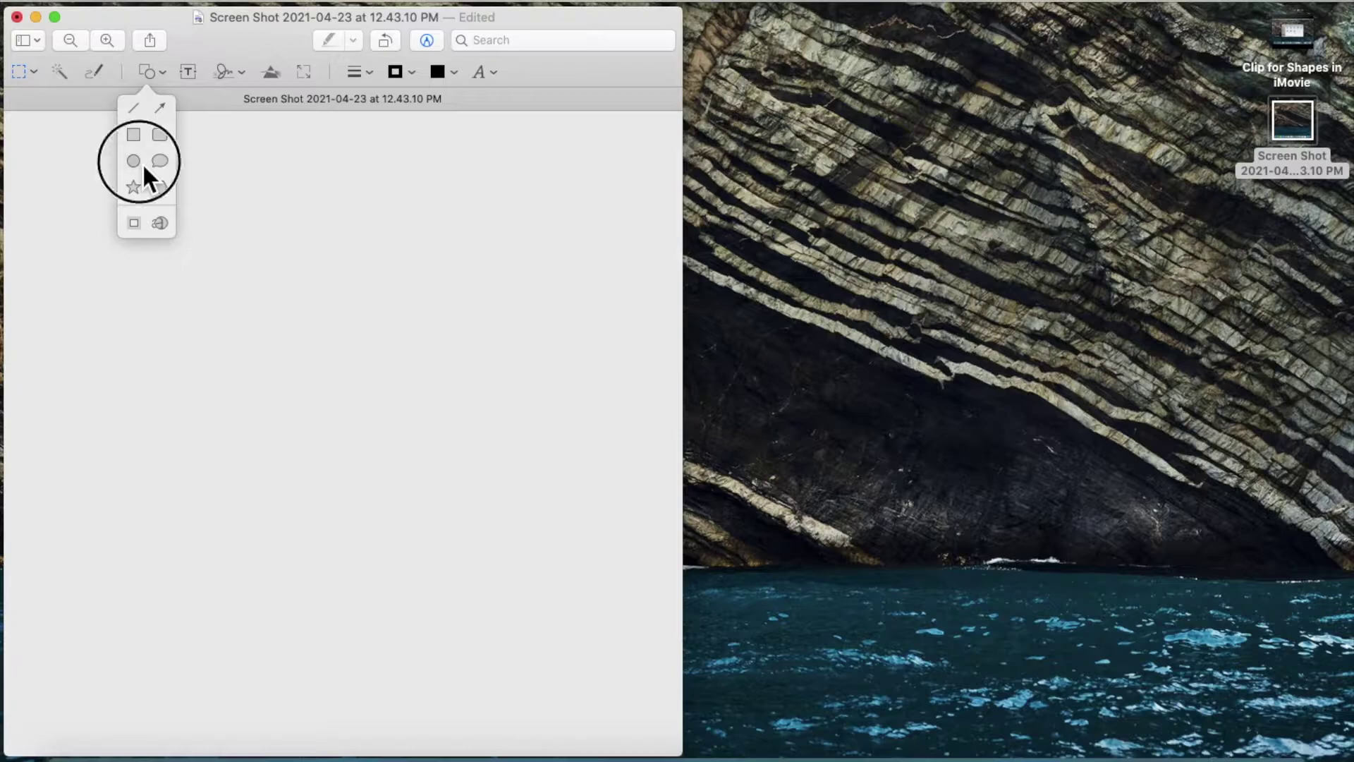
left_click_drag(259, 198, 278, 393)
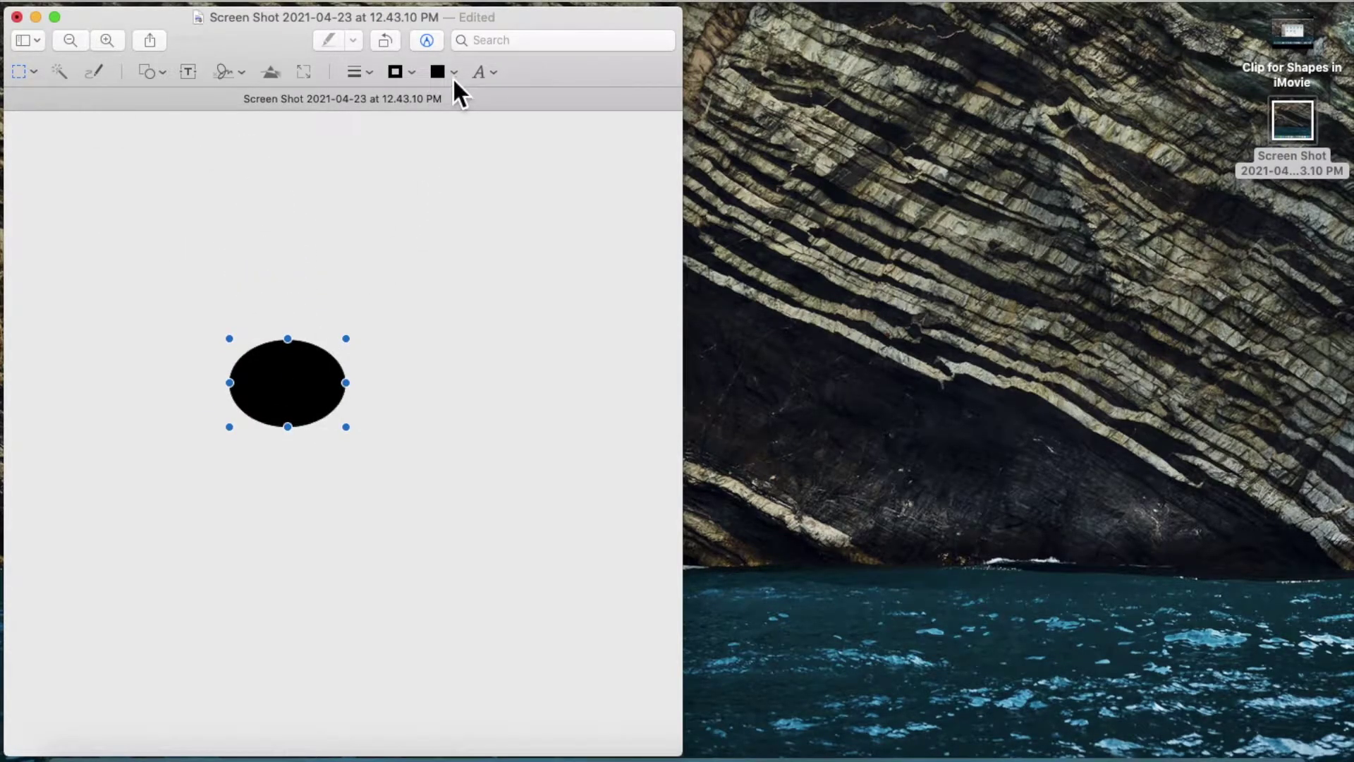
Step: Remove the oval's fill, give it a thicker black outline, and save the screenshot
left_click(452, 76)
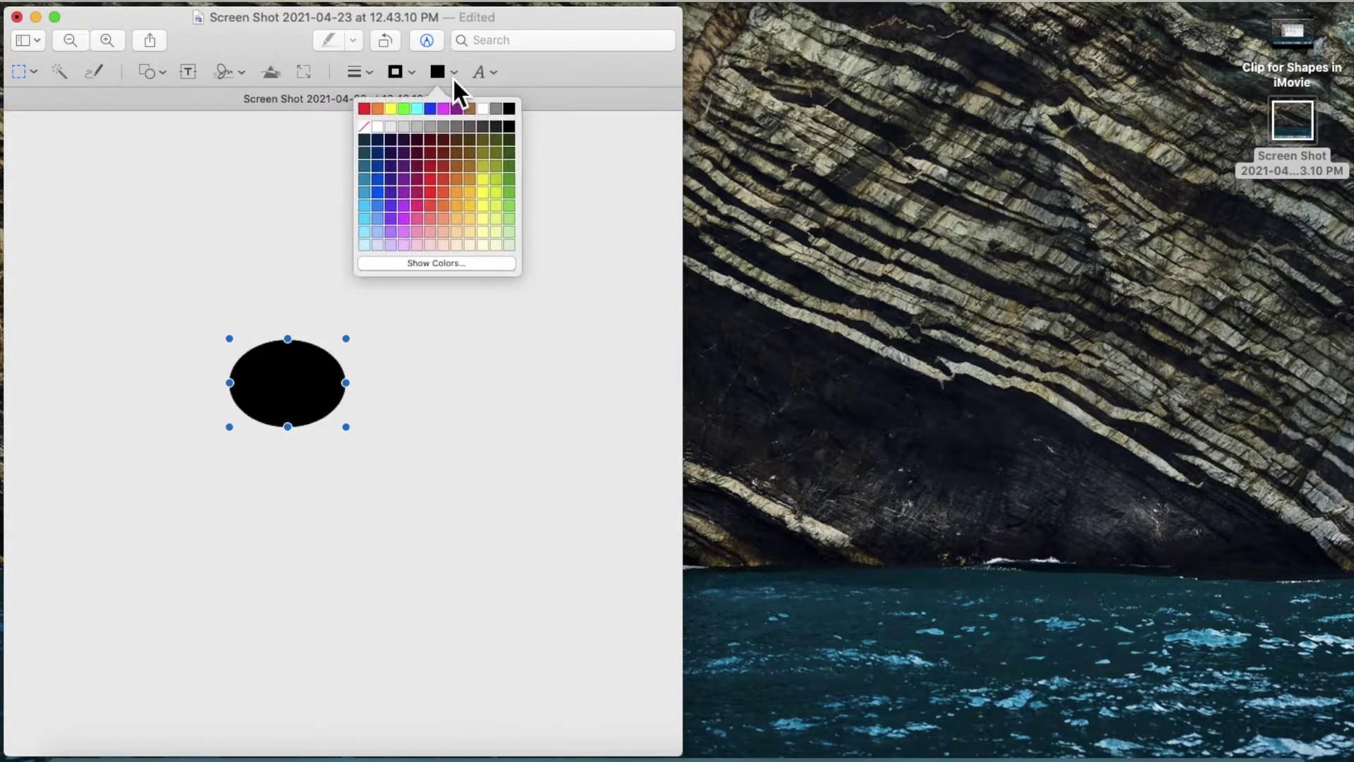
left_click(370, 131)
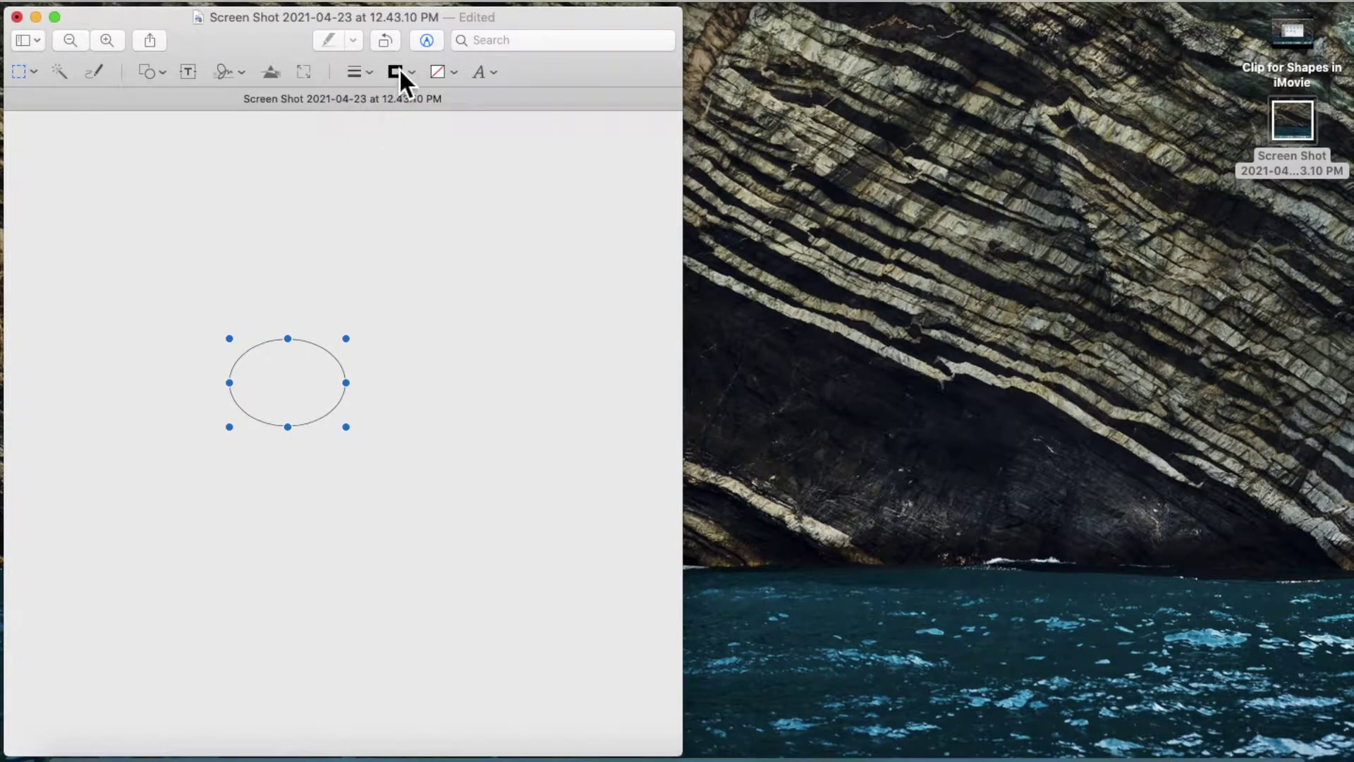
left_click(361, 72)
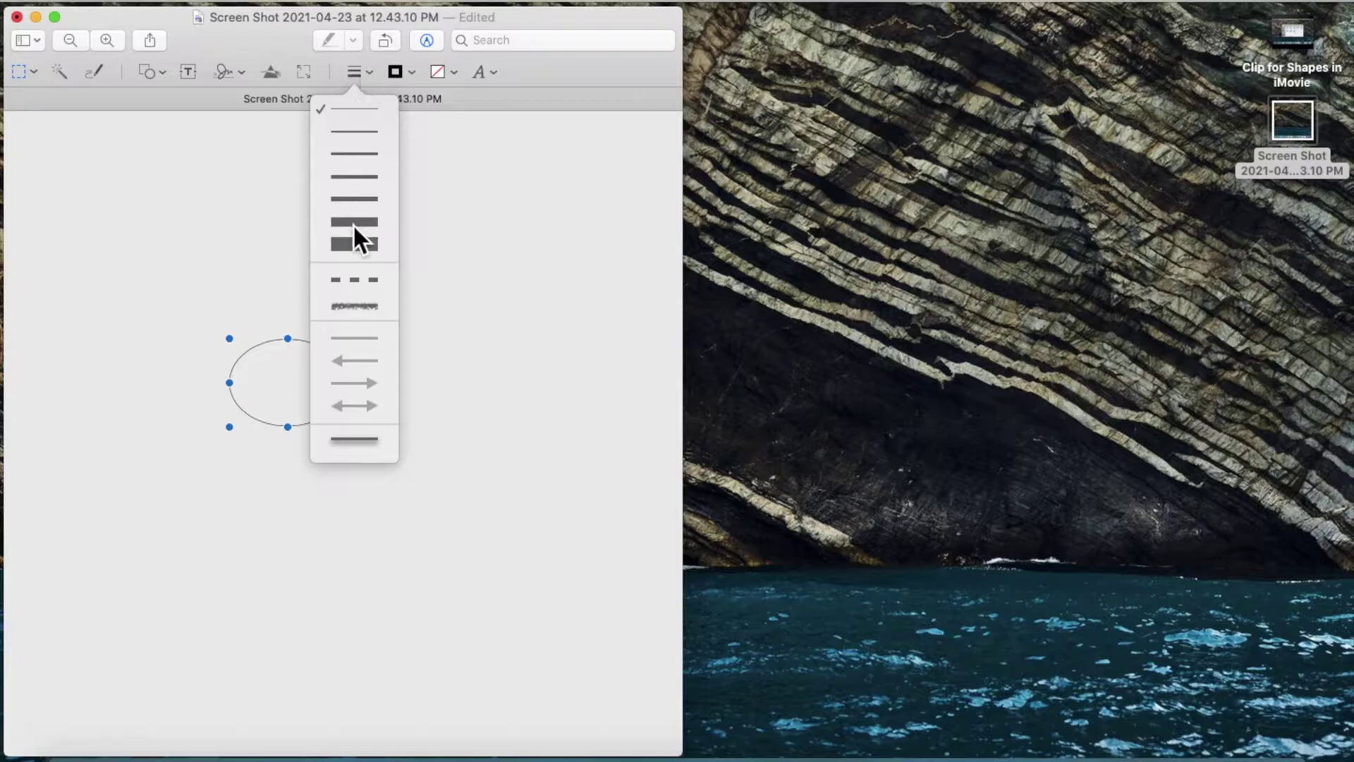
left_click(355, 187)
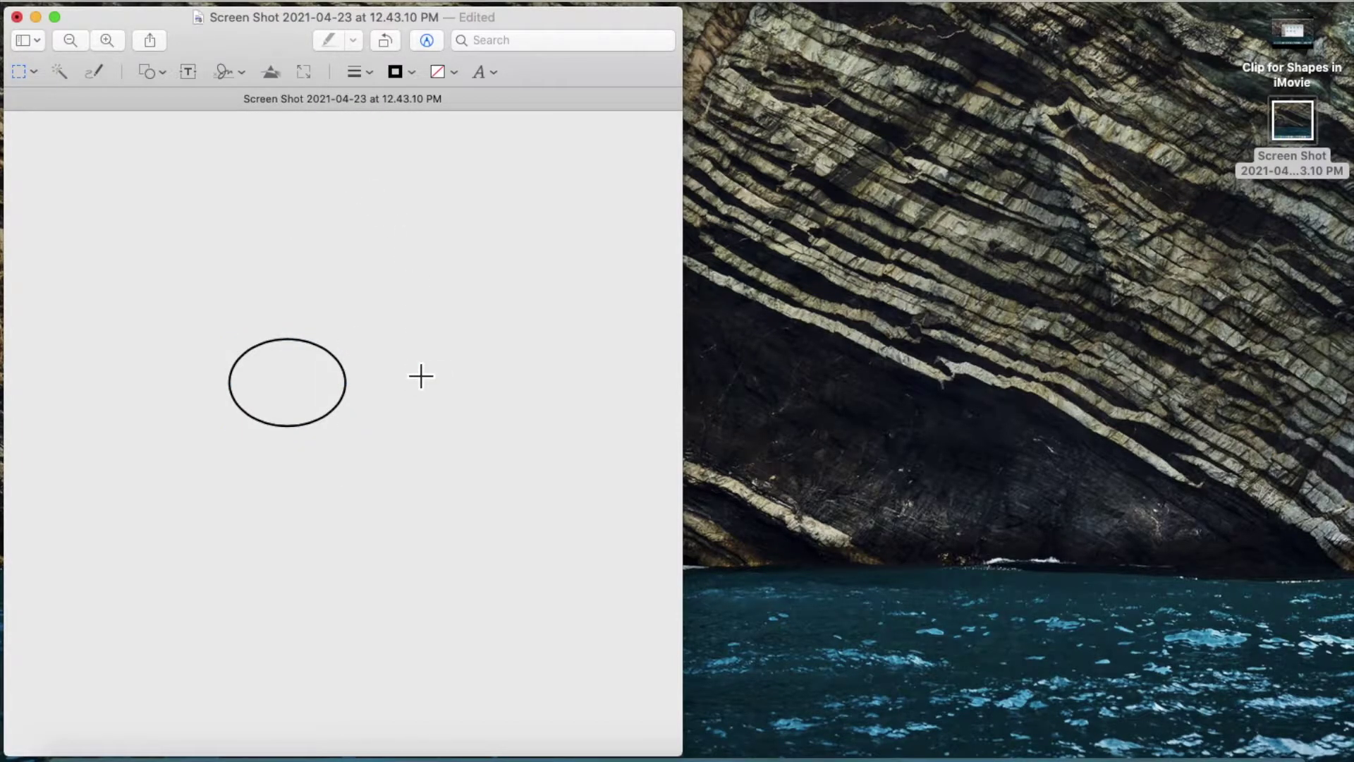
key("super+s")
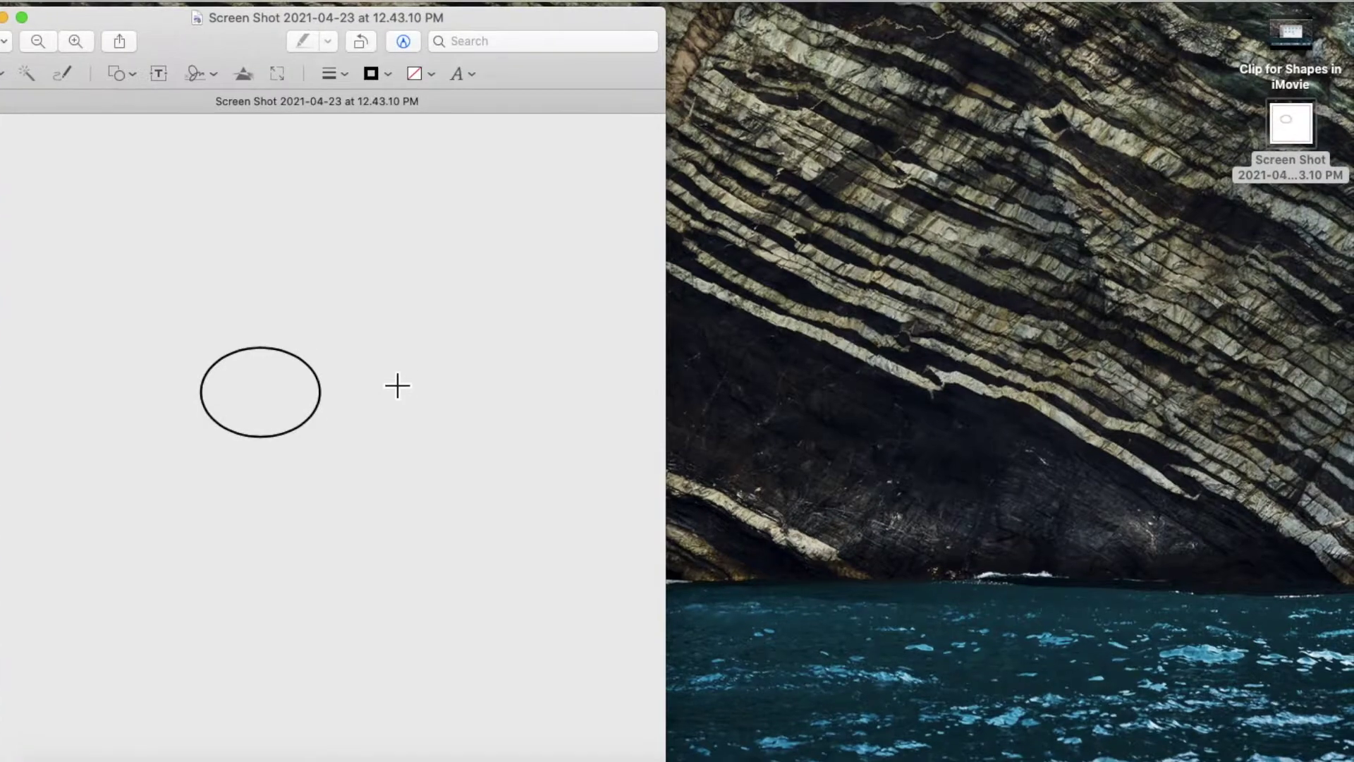
Step: Quit Preview and place the ellipse image above the clip as a cutaway, trimmed to end with it
key("super+q")
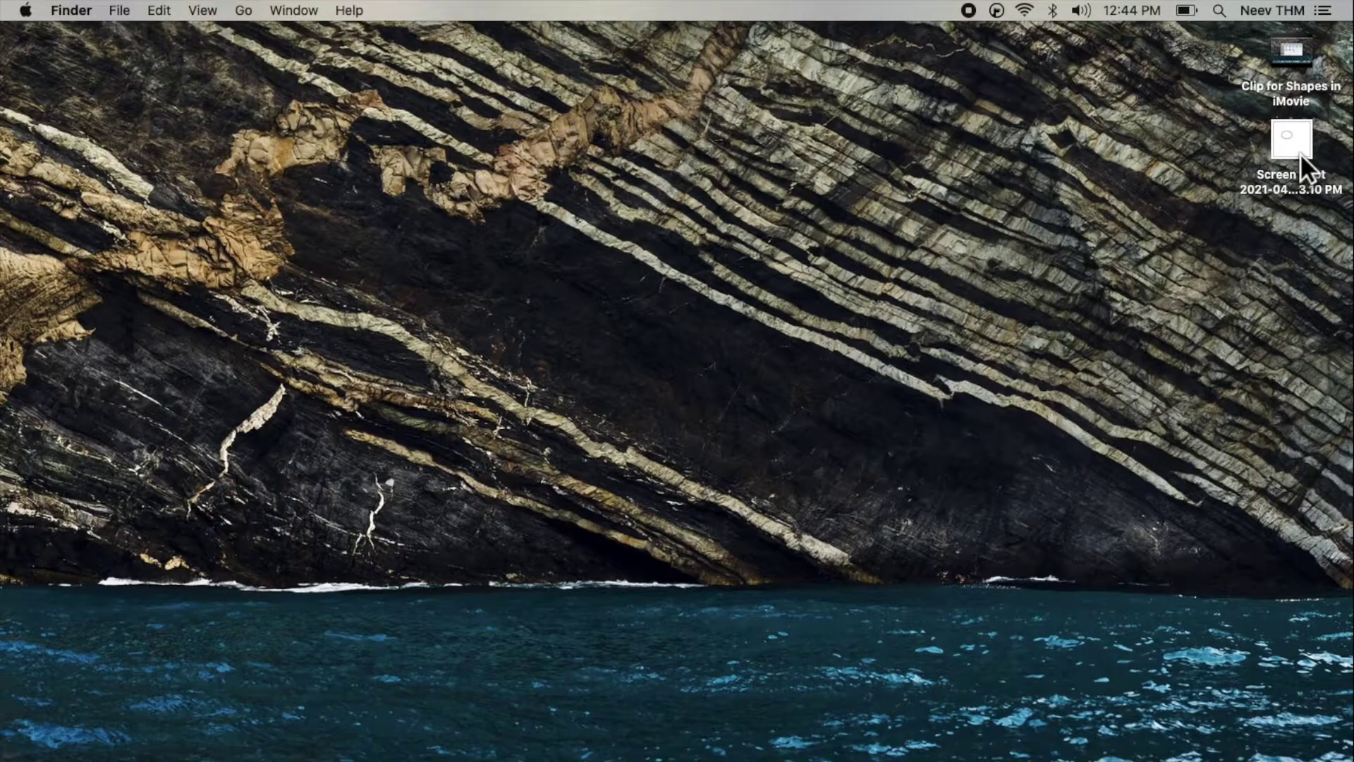
left_click_drag(1301, 154, 1056, 255)
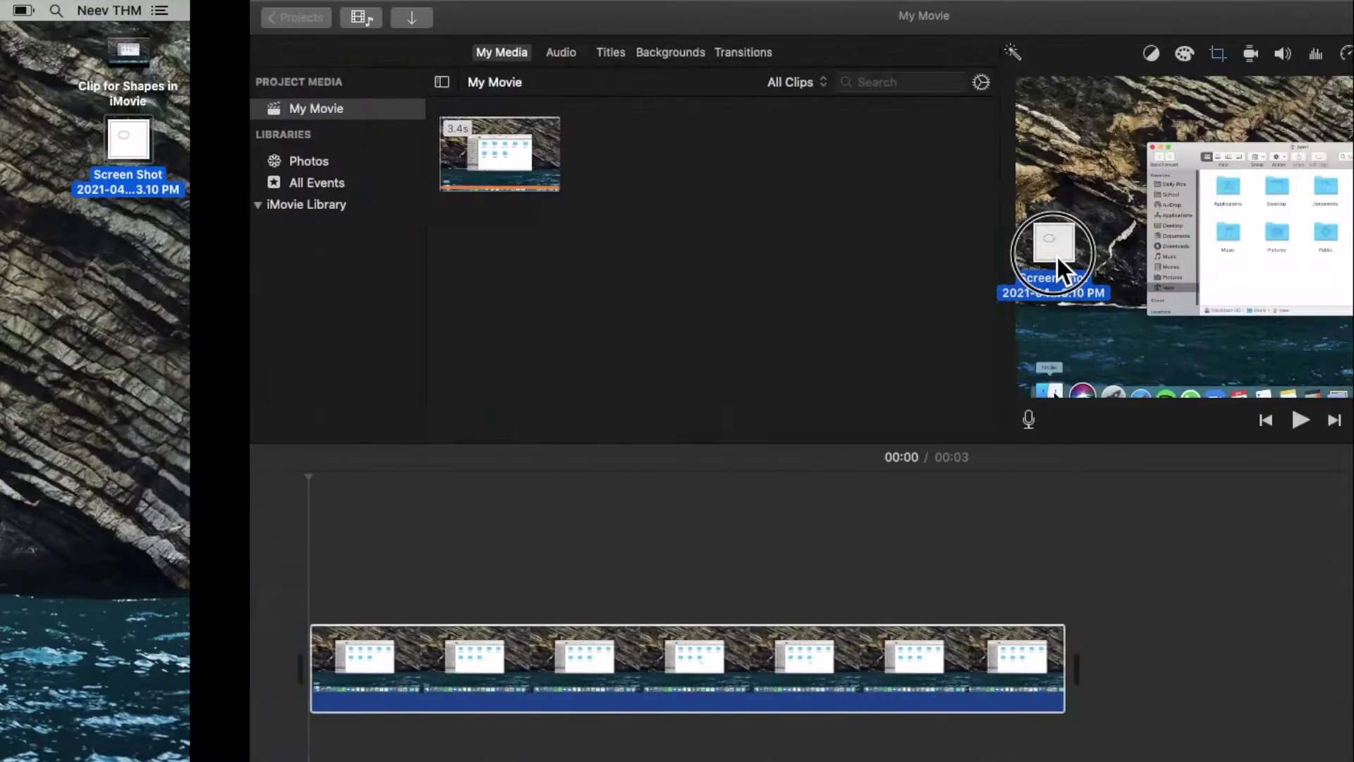
left_click_drag(1056, 256, 65, 574)
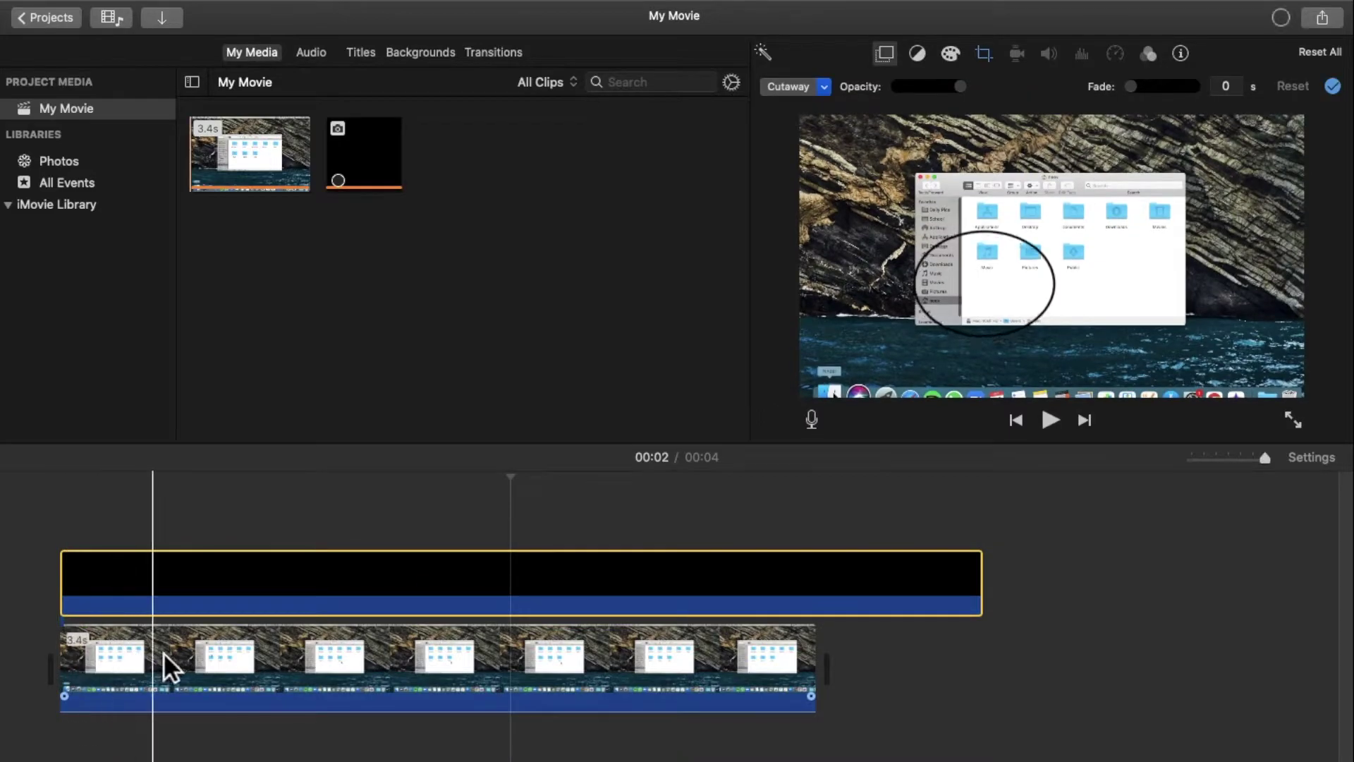
left_click_drag(967, 607, 823, 556)
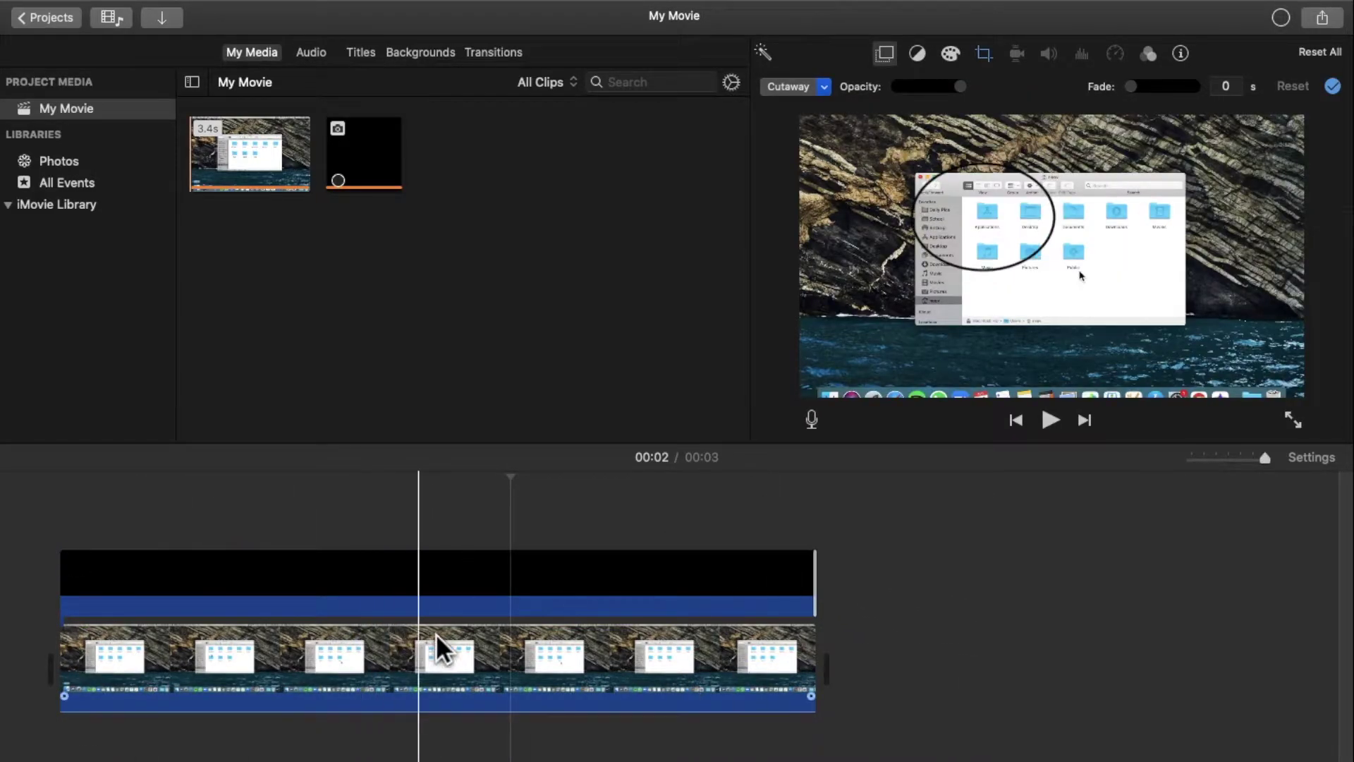
Step: Set the ellipse overlay clip to Picture in Picture and adjust its transition duration
left_click(502, 589)
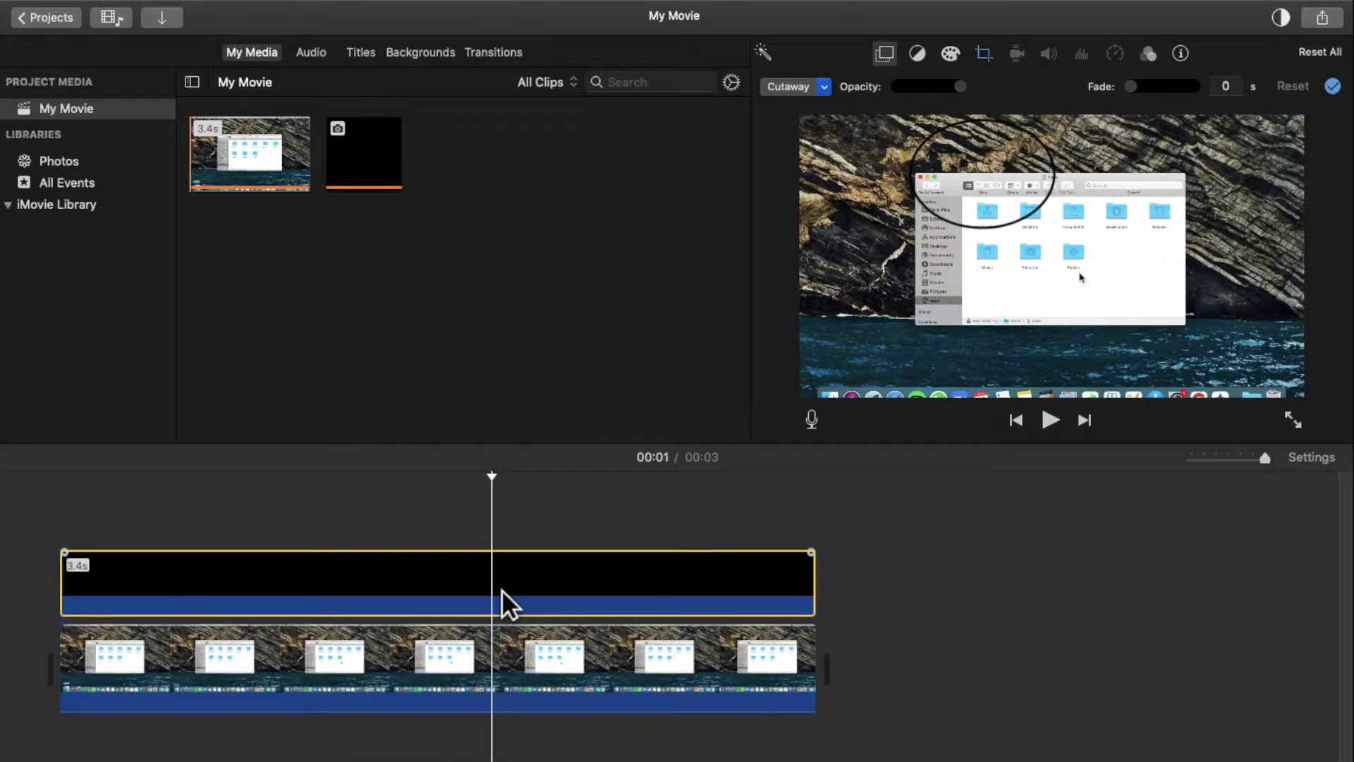
left_click(801, 93)
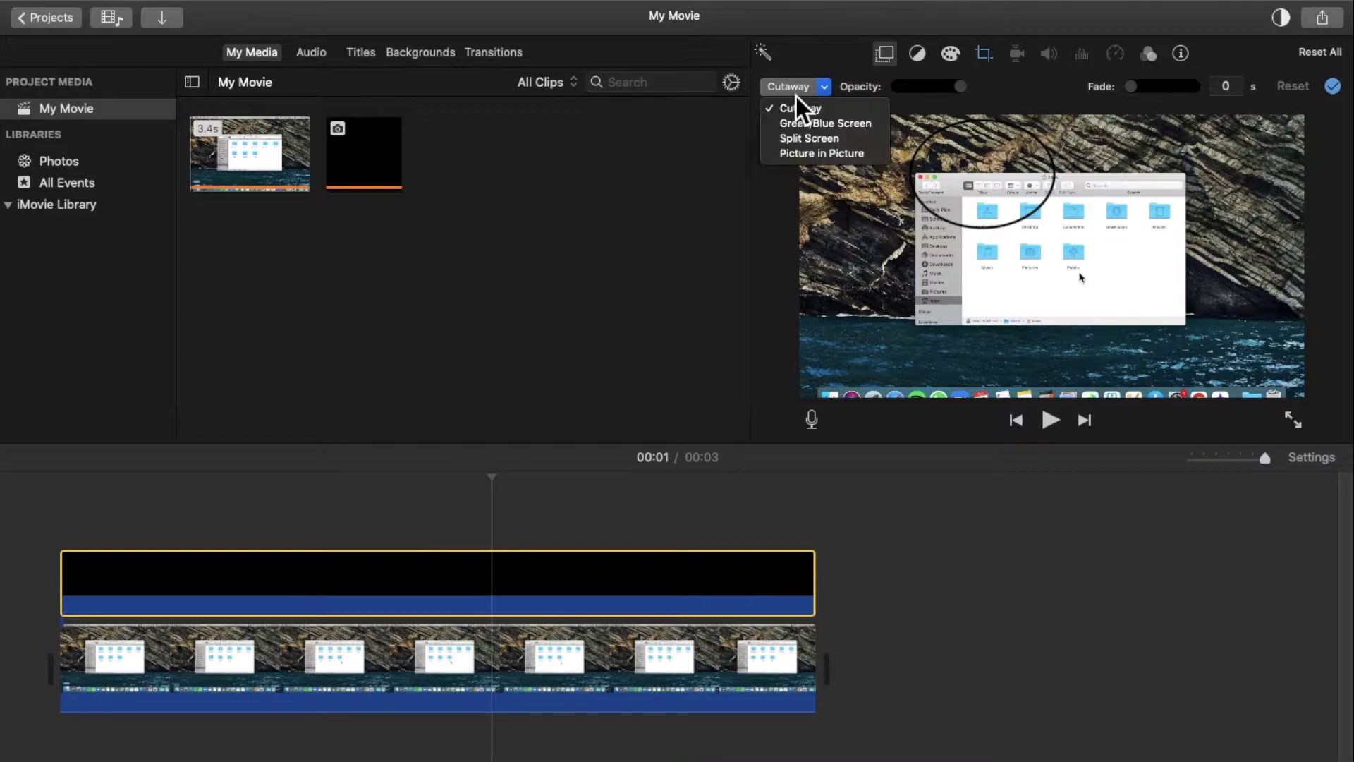
key("Escape")
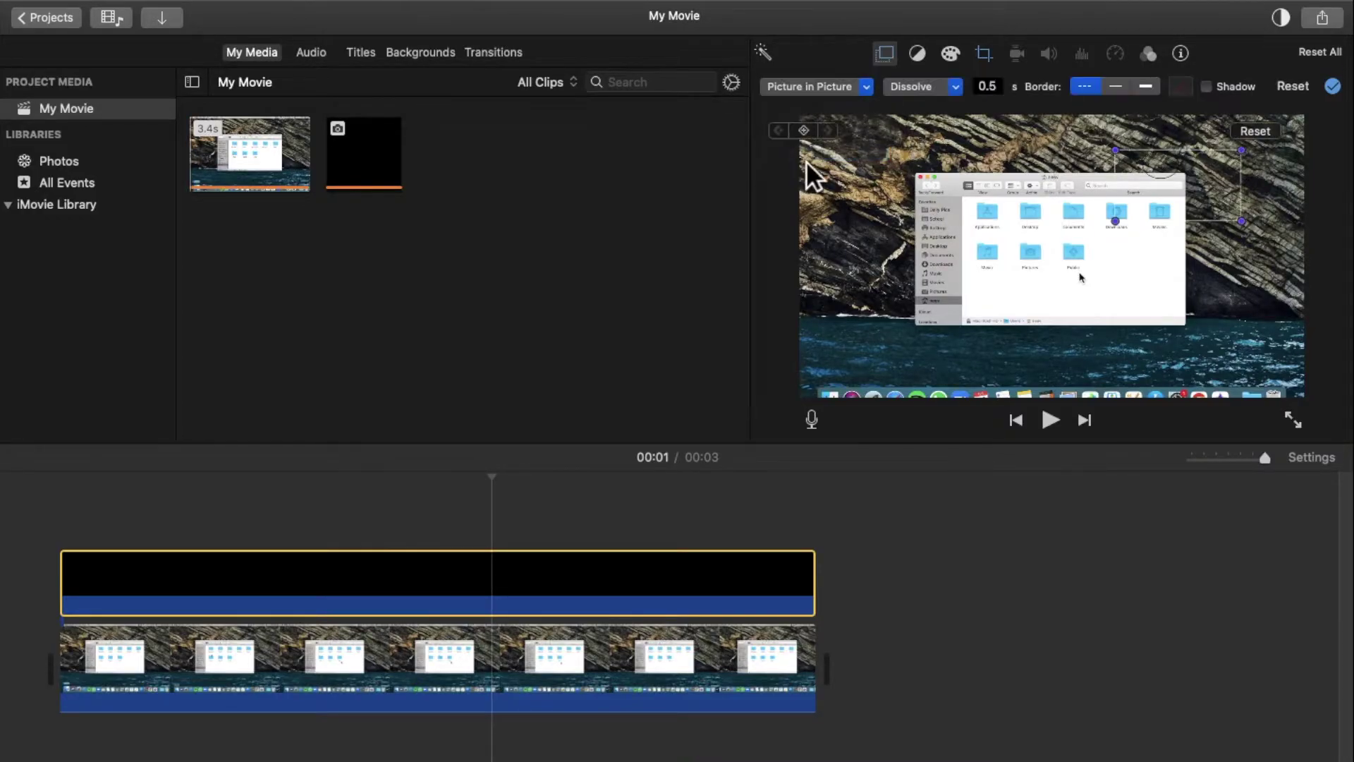
left_click(991, 87)
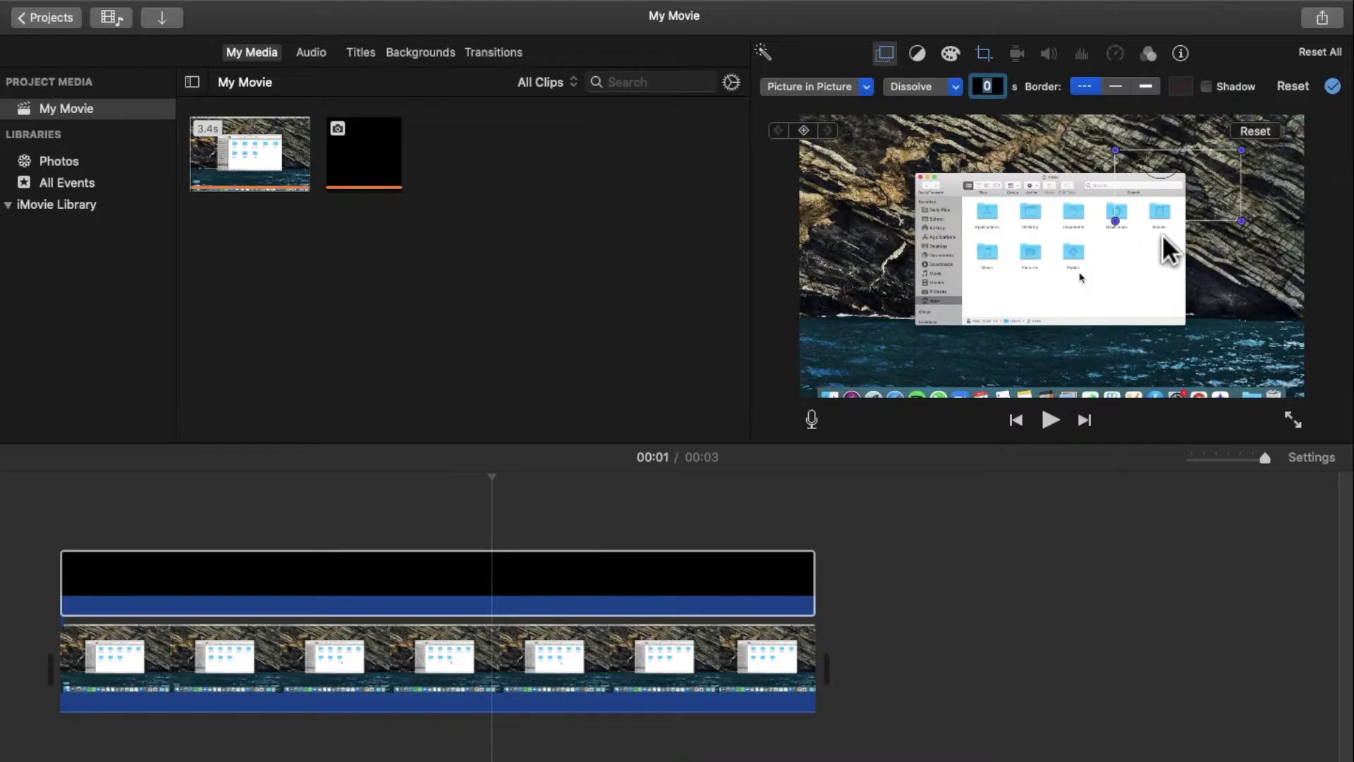
Step: Shrink the ring overlay and move it over the folders in the Finder window
left_click_drag(1126, 237, 771, 508)
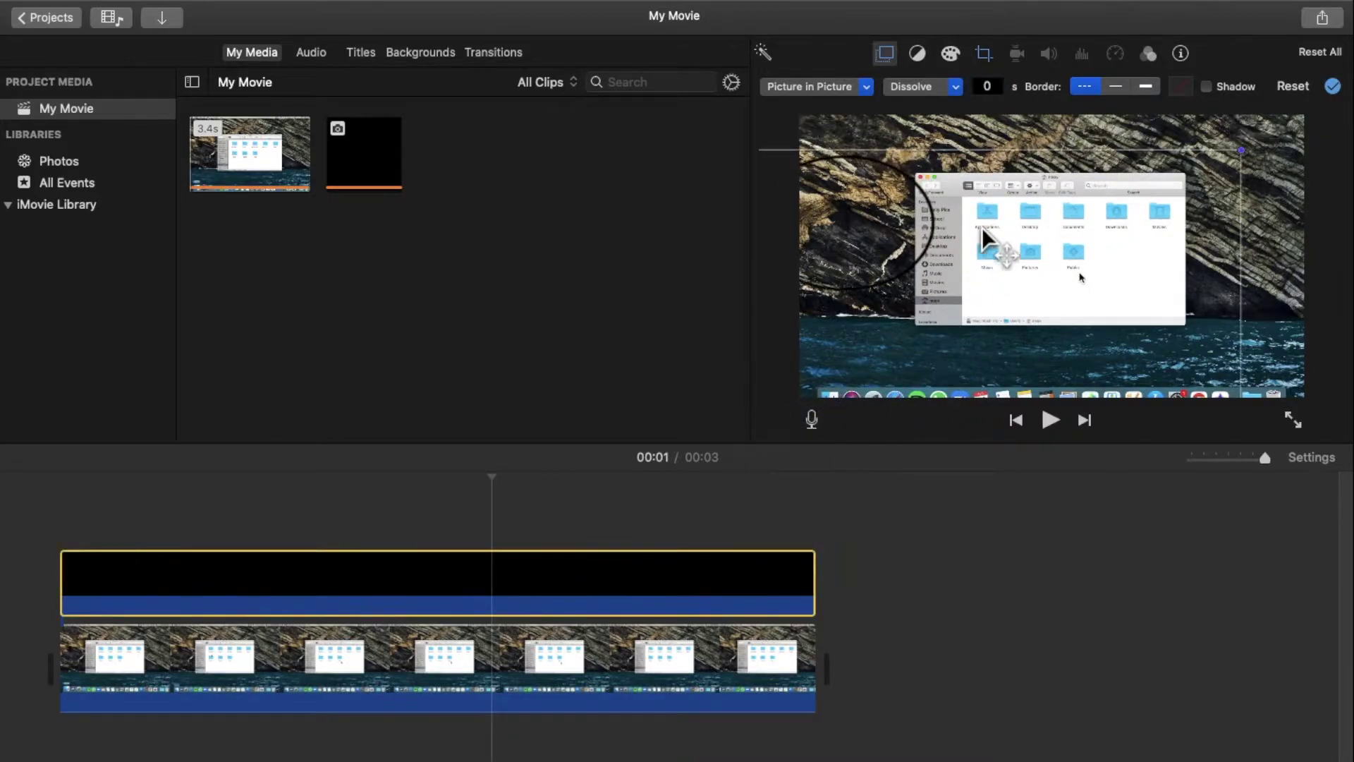
left_click(1108, 219)
left_click_drag(1108, 219, 1169, 243)
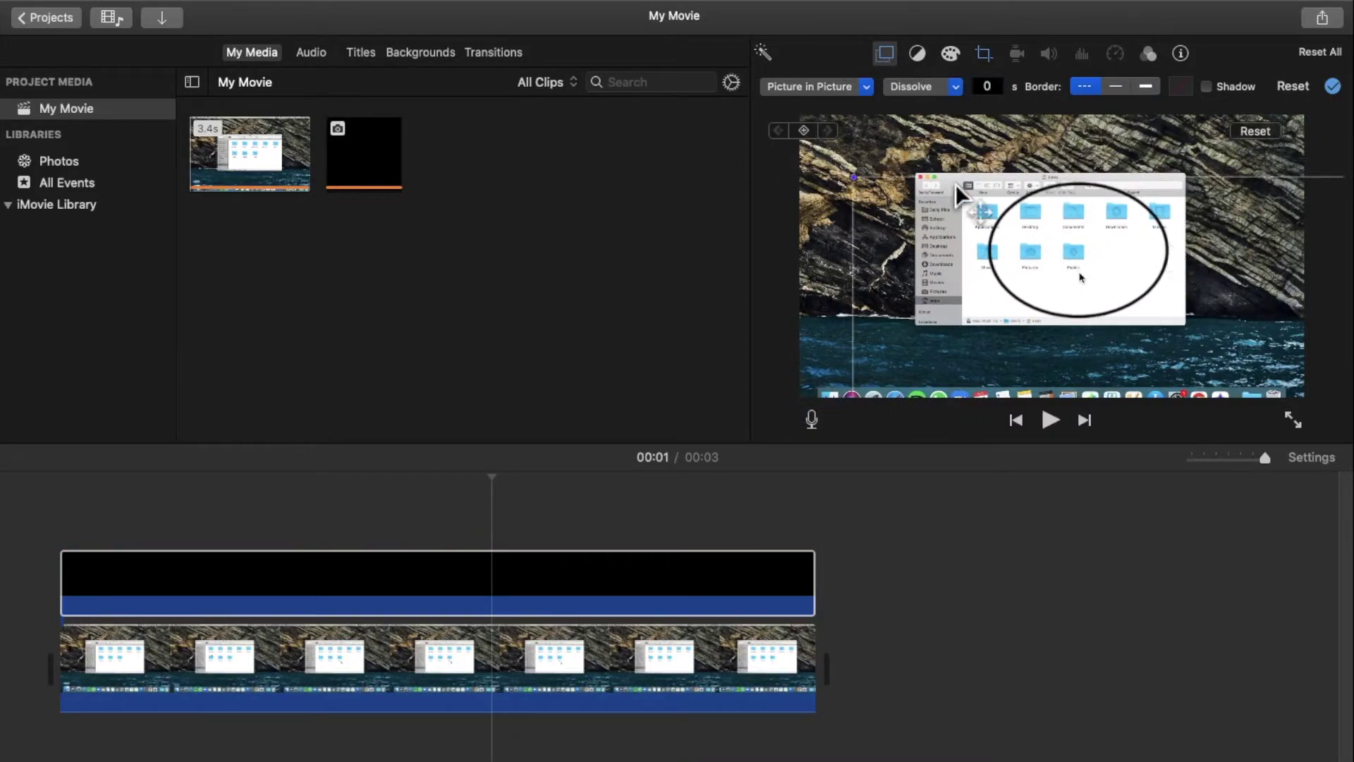
left_click_drag(908, 207, 1089, 281)
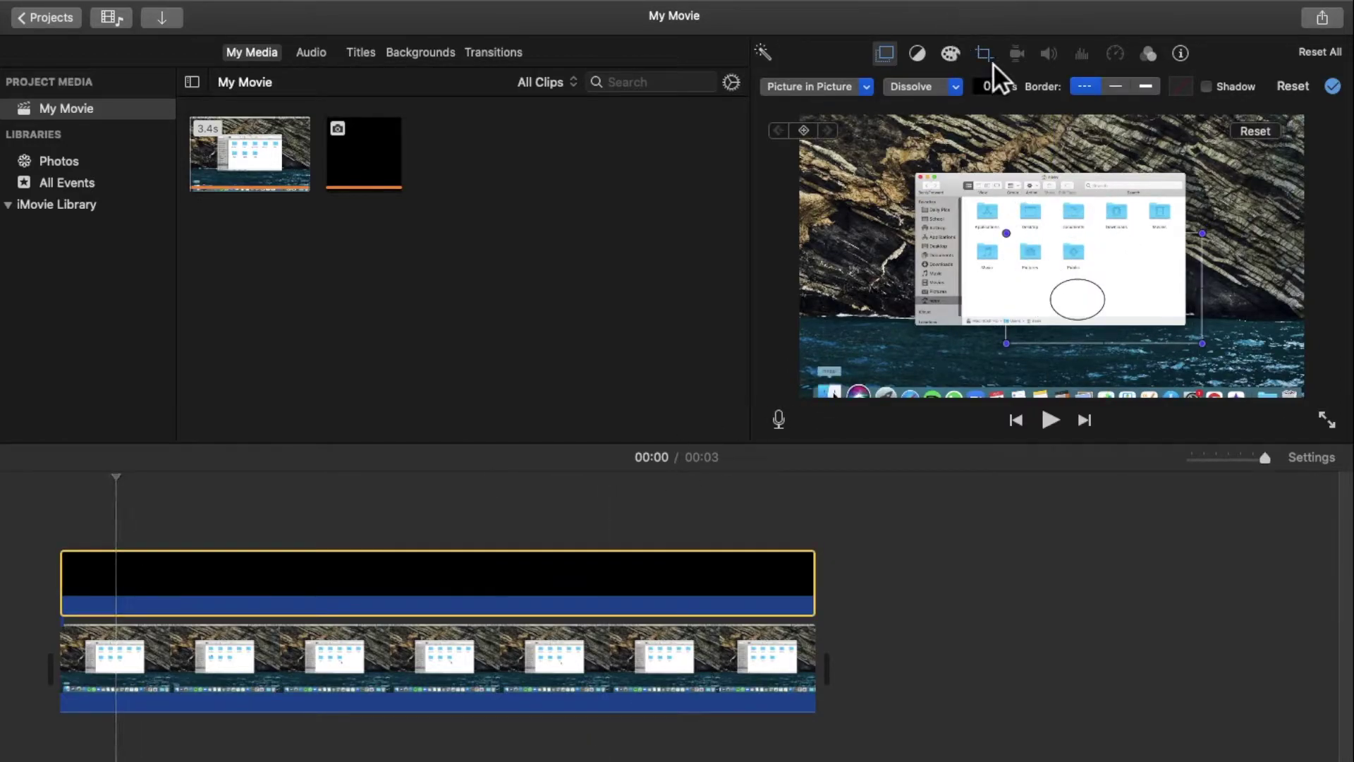
Step: Change the overlay's crop style from Ken Burns to Fit and preview the result
left_click(997, 59)
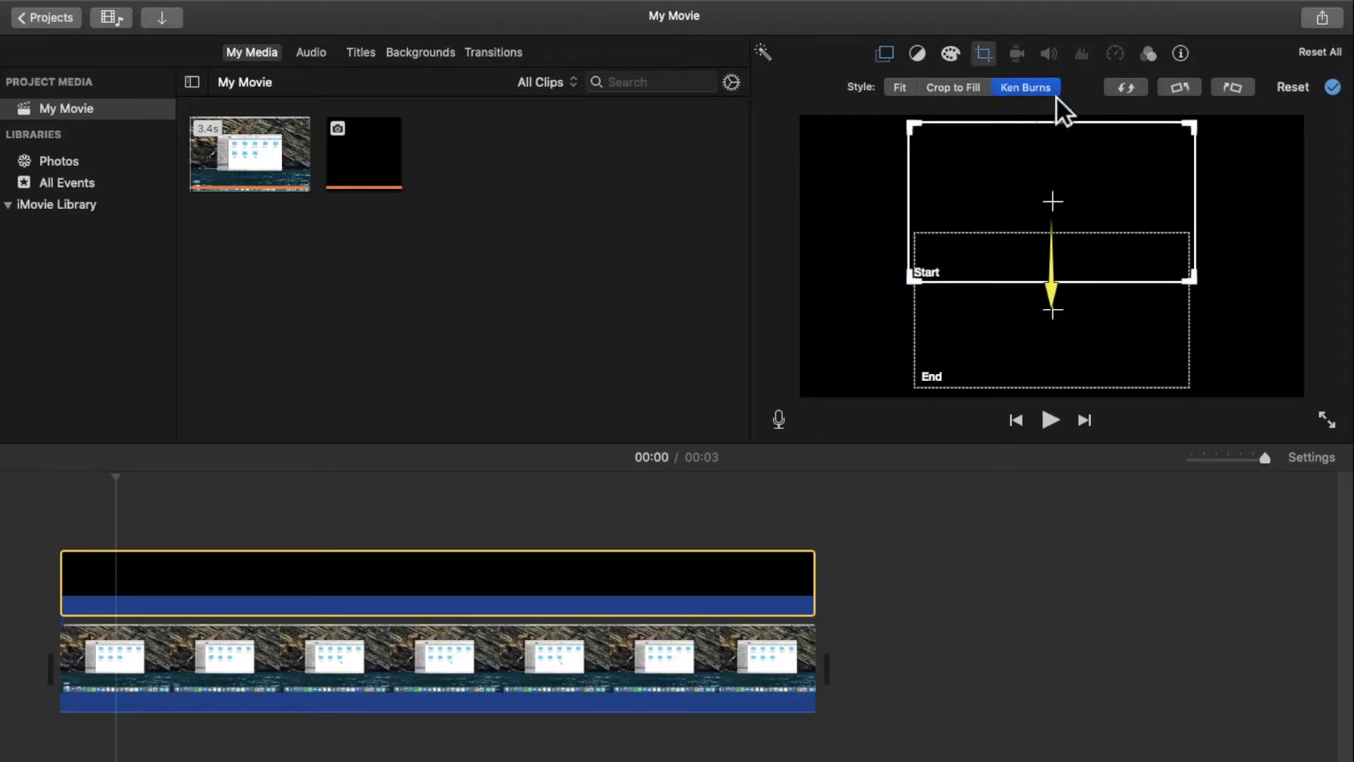
left_click(913, 89)
left_click(986, 57)
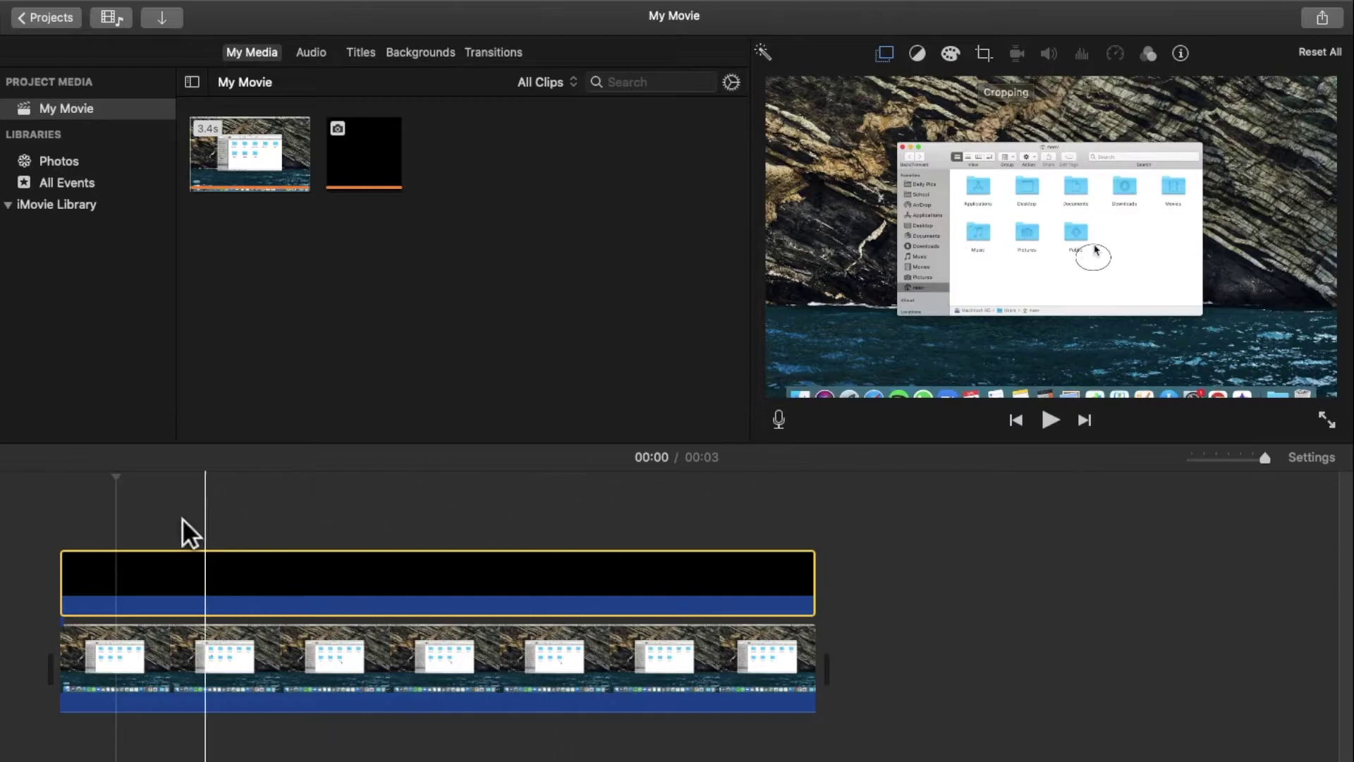
left_click(137, 596)
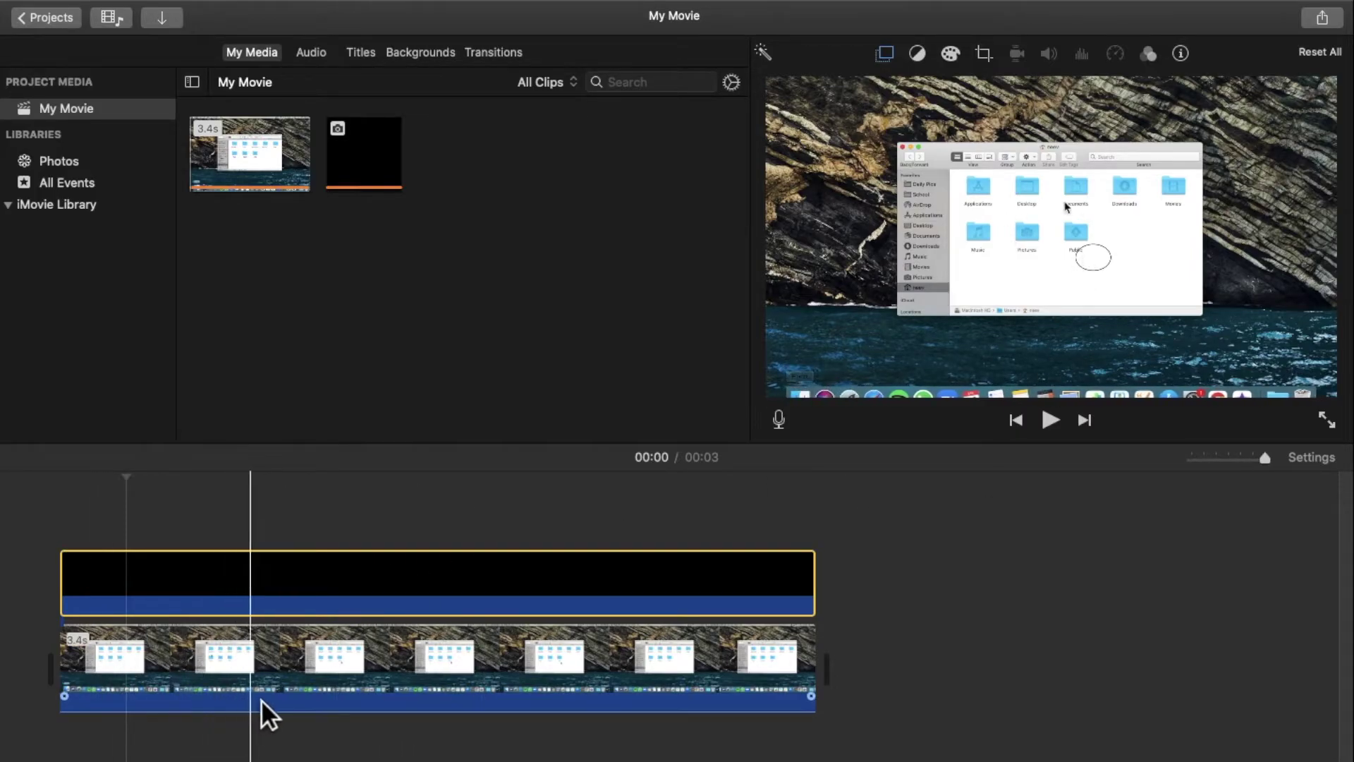
left_click(340, 710)
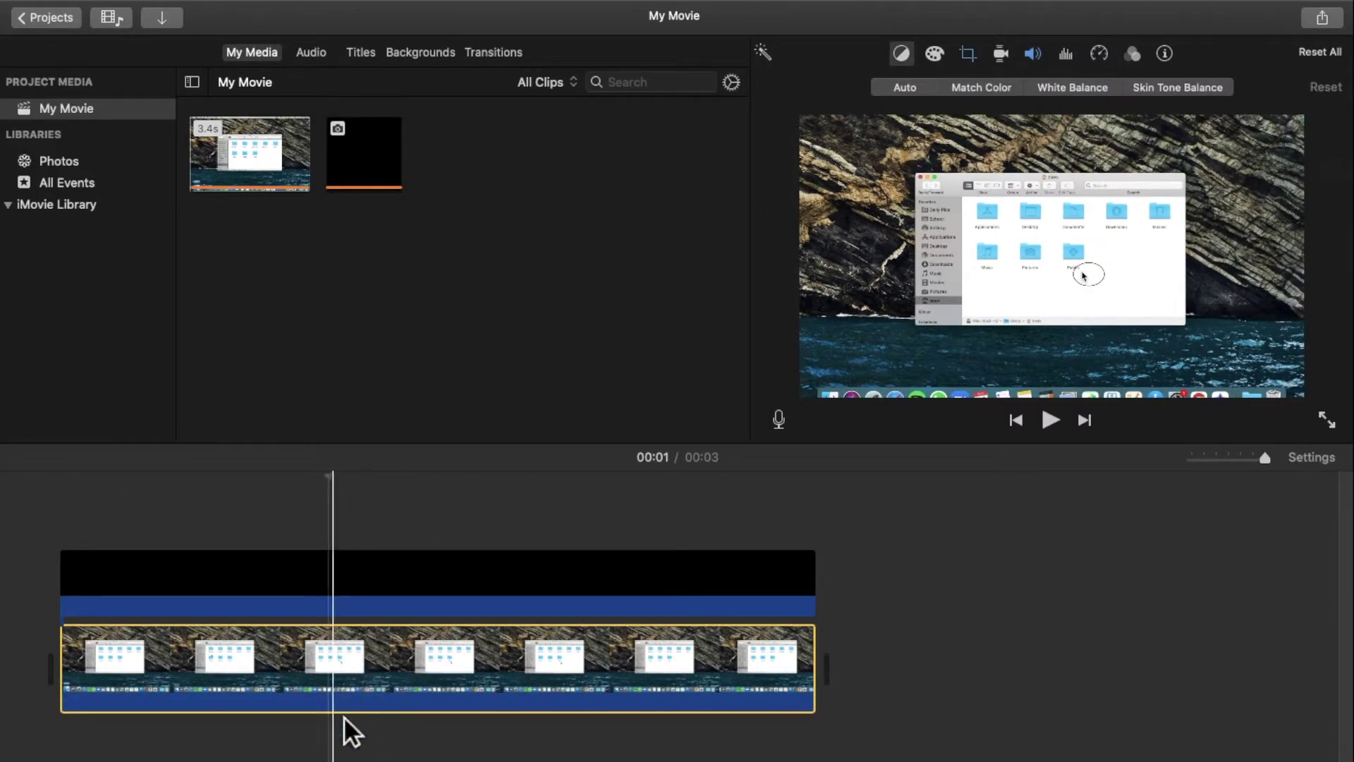
Step: Trim the overlay to start mid-clip and end near 1.6 seconds, about 1.5 seconds long
left_click(340, 594)
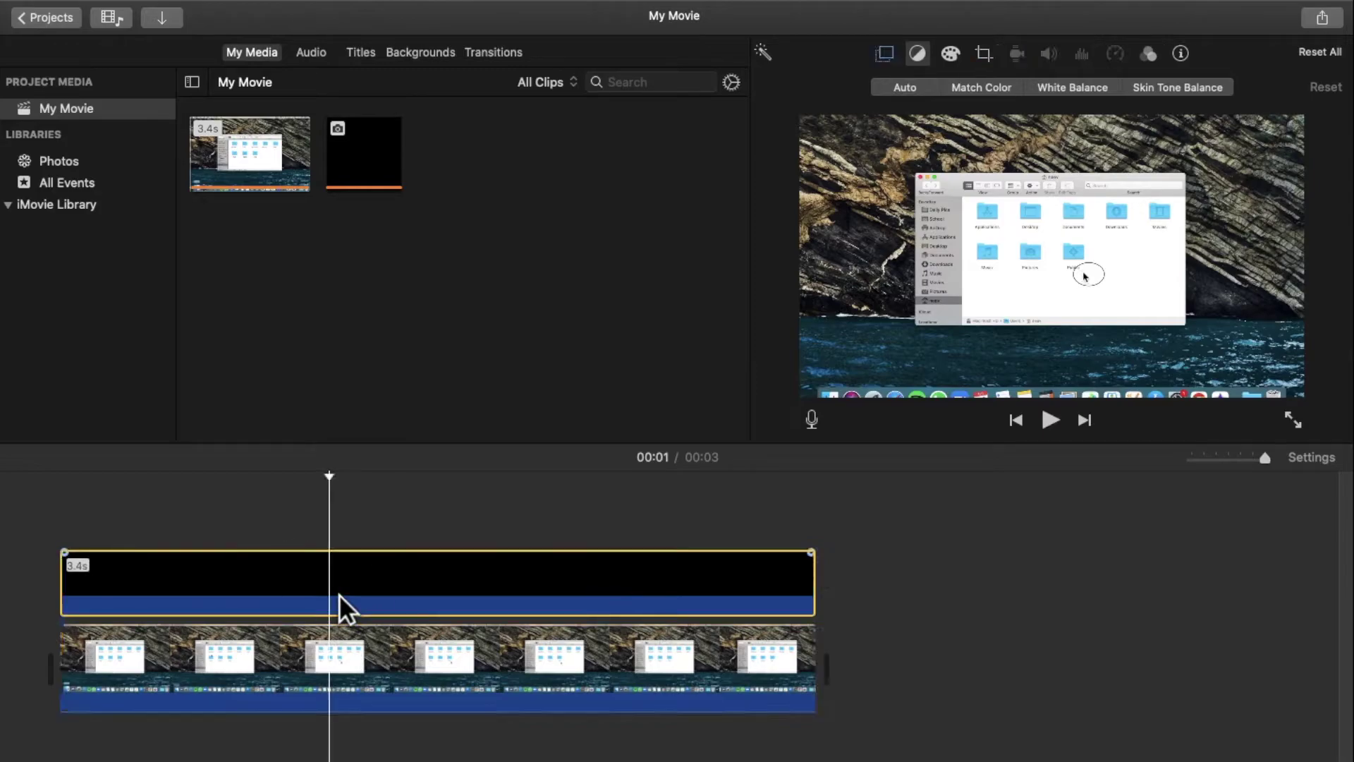
left_click_drag(70, 606, 348, 627)
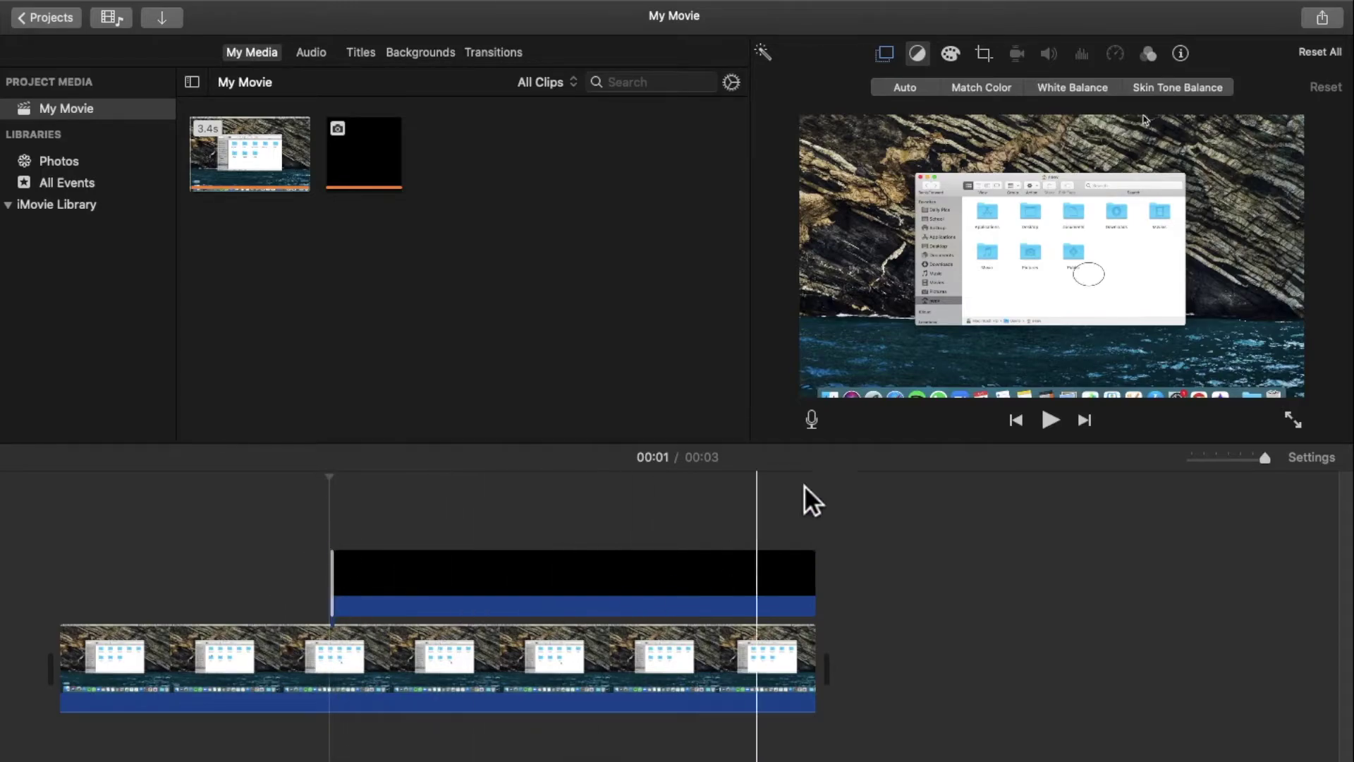
left_click(684, 652)
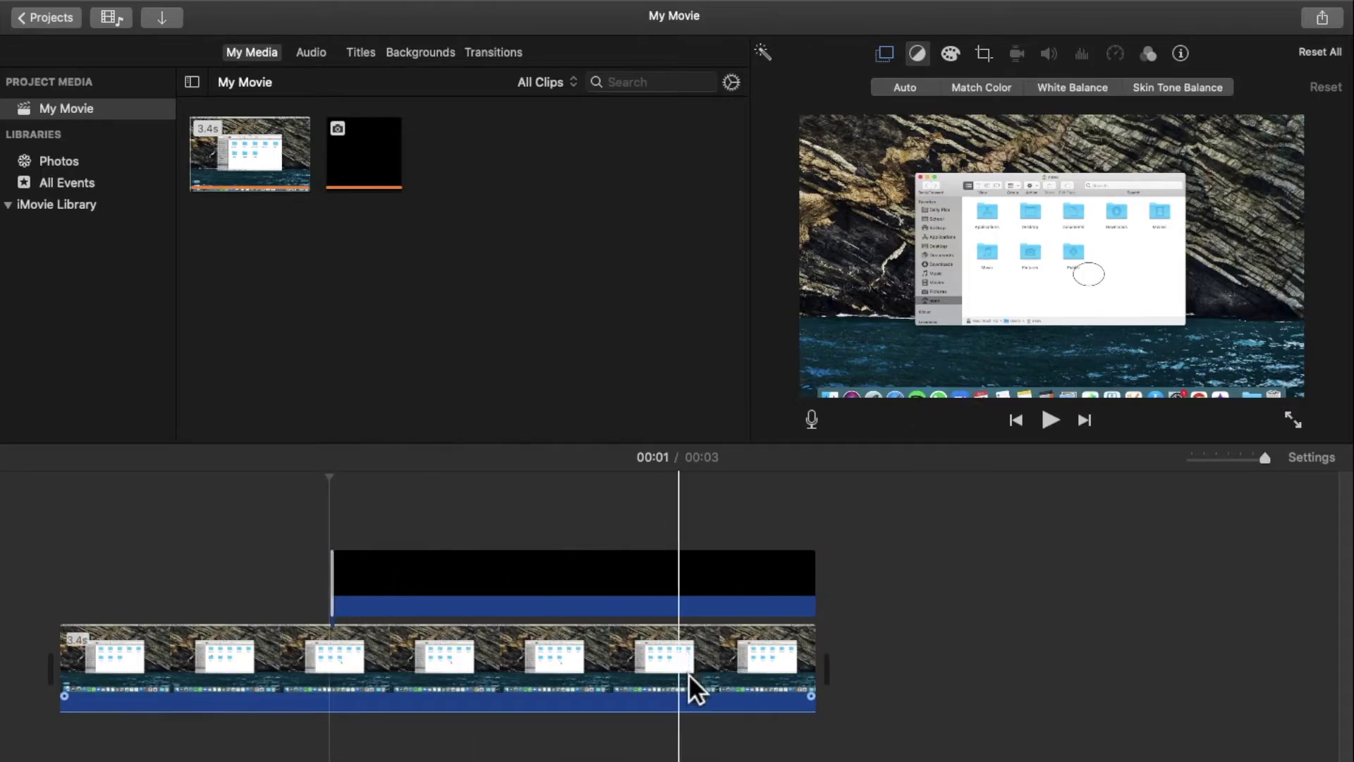
left_click(688, 674)
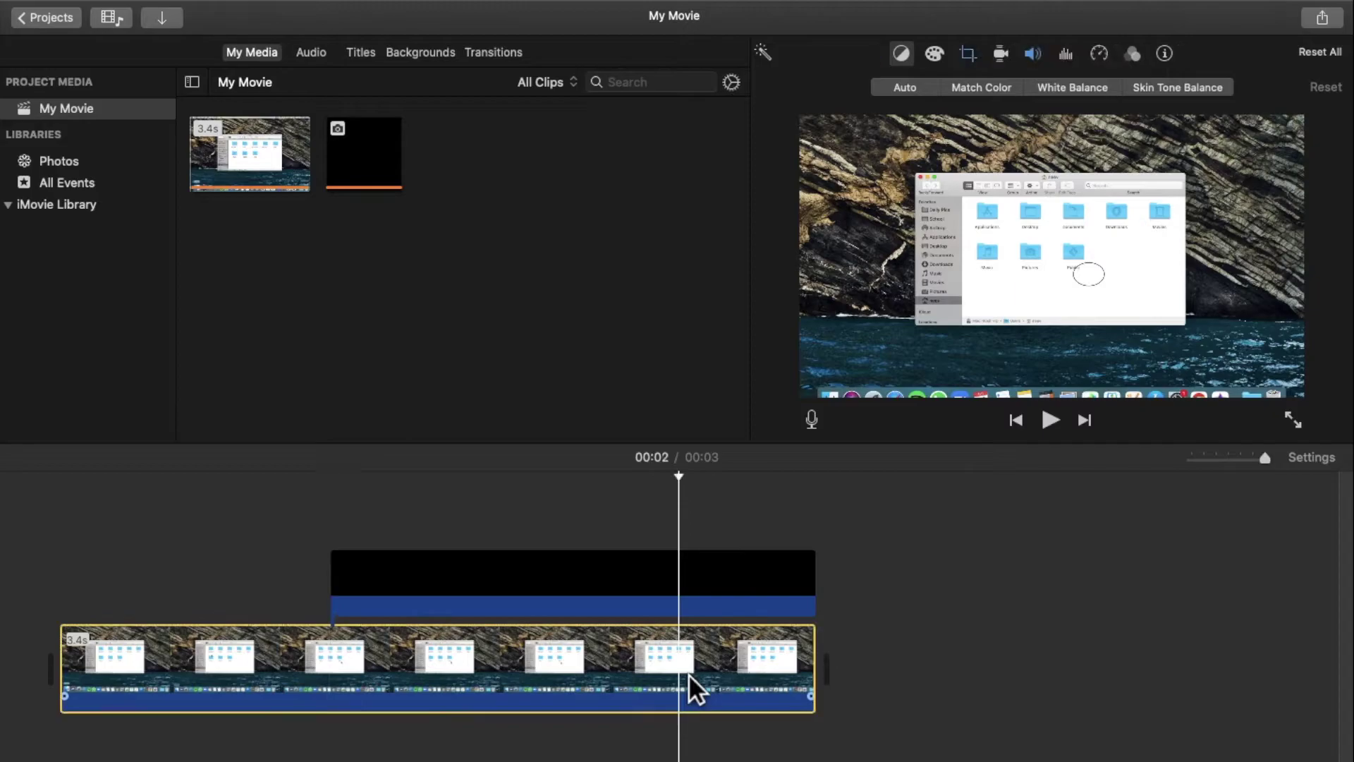
left_click(688, 585)
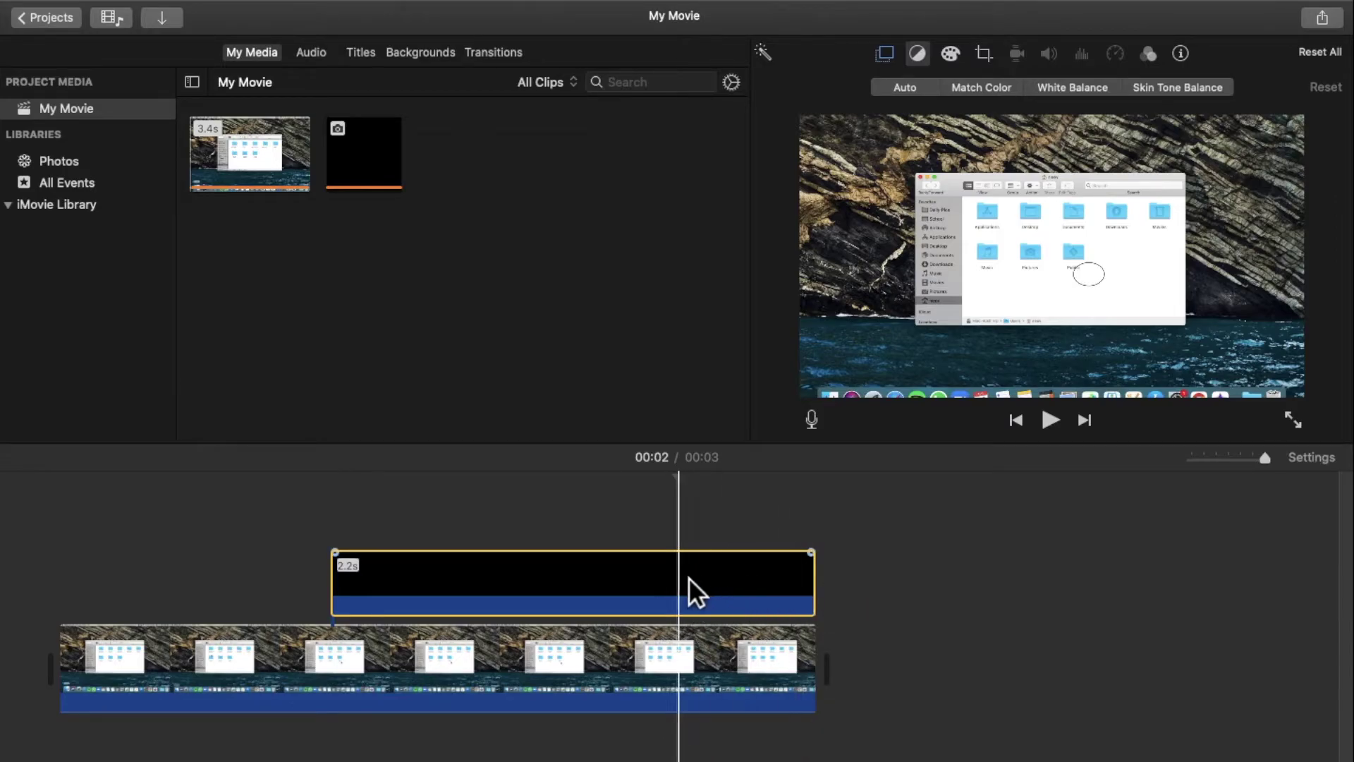
left_click_drag(813, 606, 692, 612)
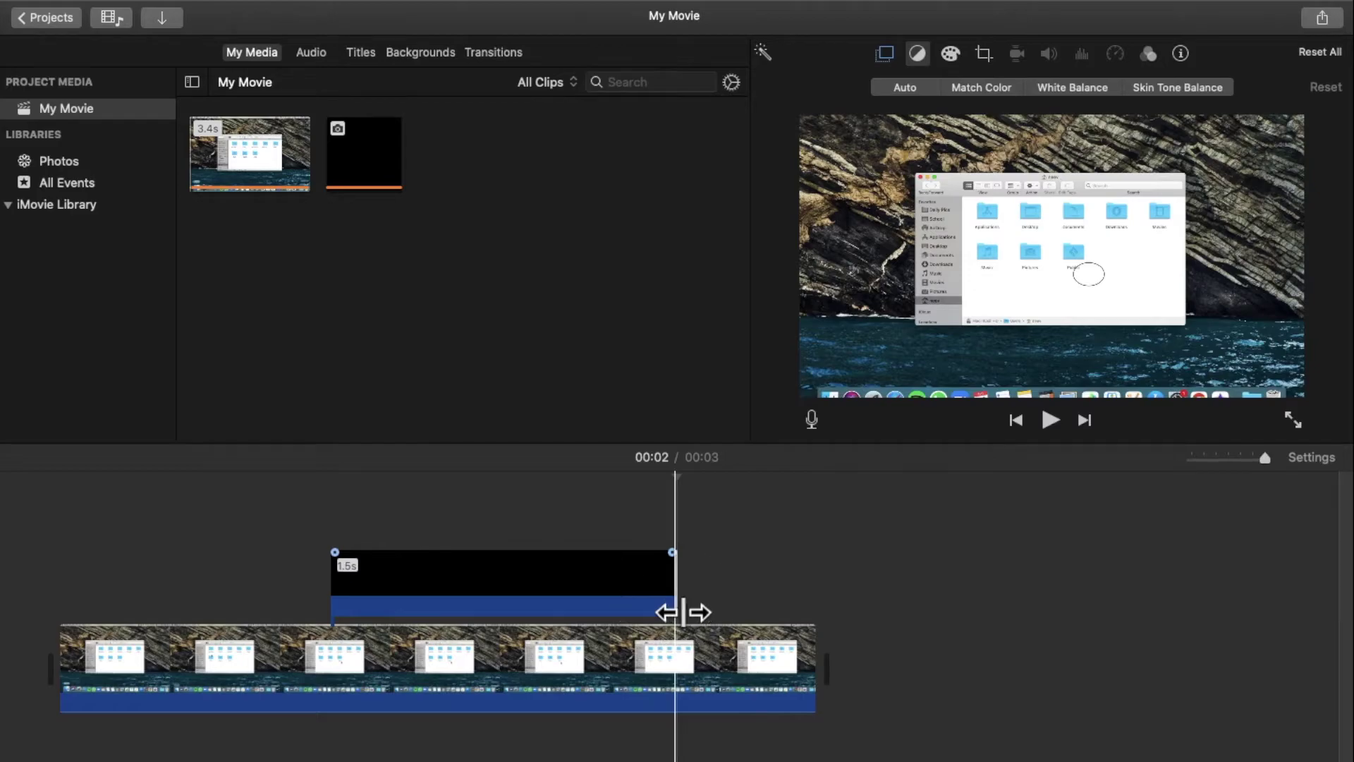
Step: Move and enlarge the ellipse so it circles the Public folder
left_click(552, 590)
left_click_drag(1117, 310, 1103, 290)
left_click_drag(1051, 340, 991, 366)
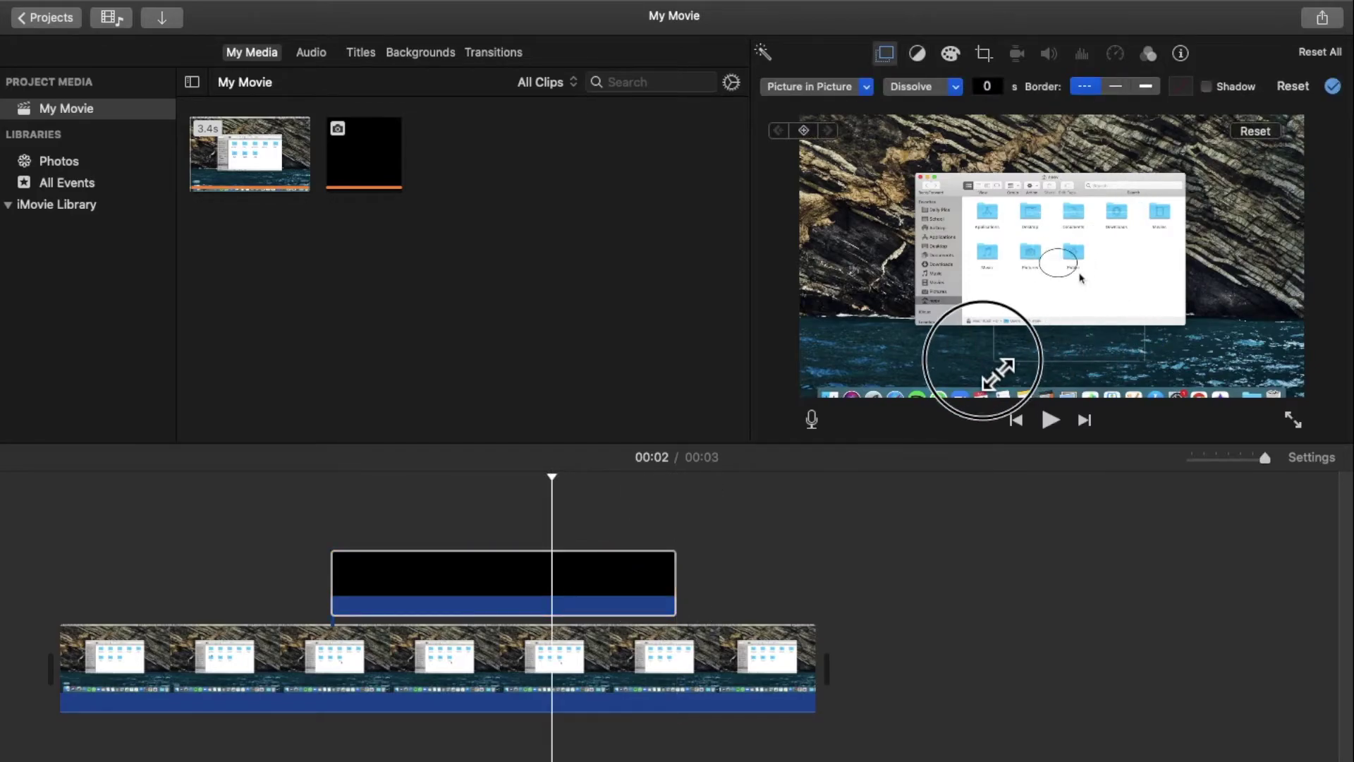
left_click_drag(1096, 330, 1127, 273)
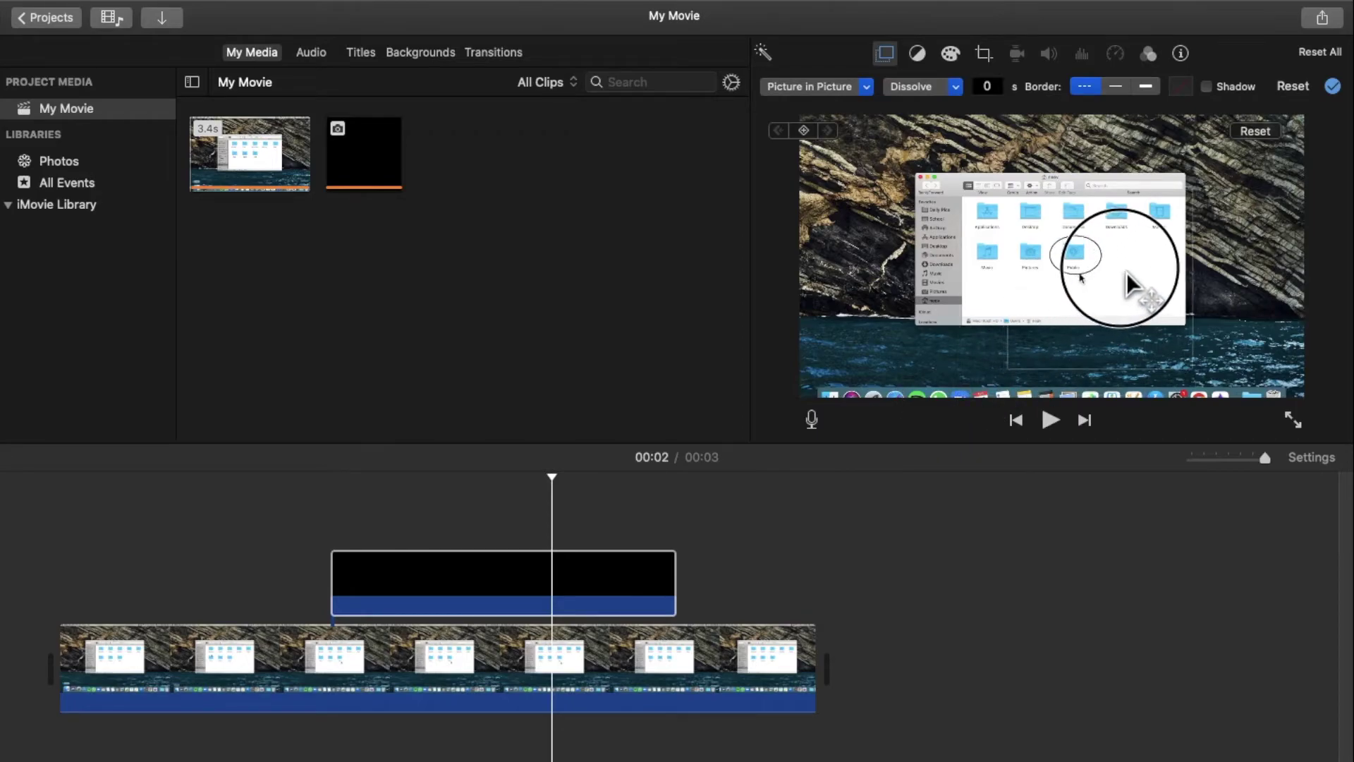
left_click(67, 586)
Step: Preview the movie, then export My Movie as a 1080p 60 file to the Desktop
key("space")
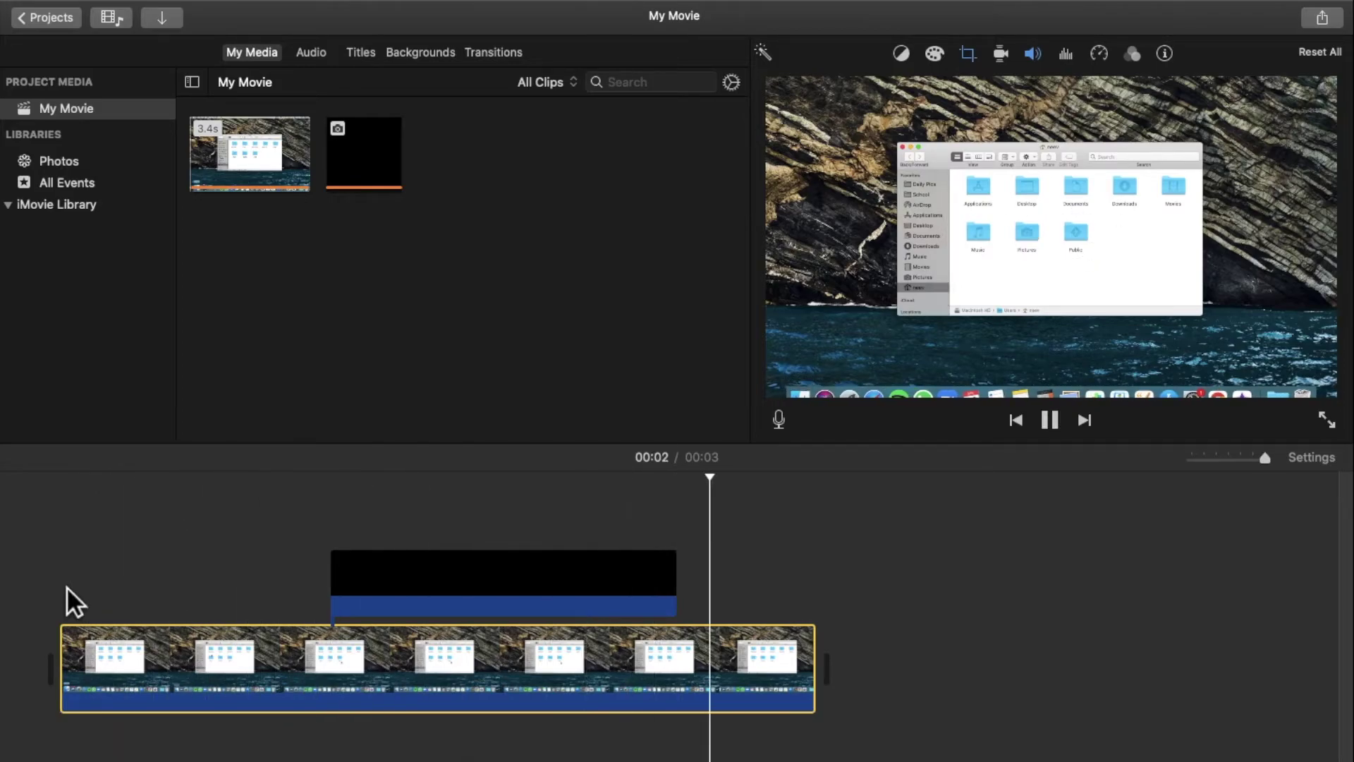
key("space")
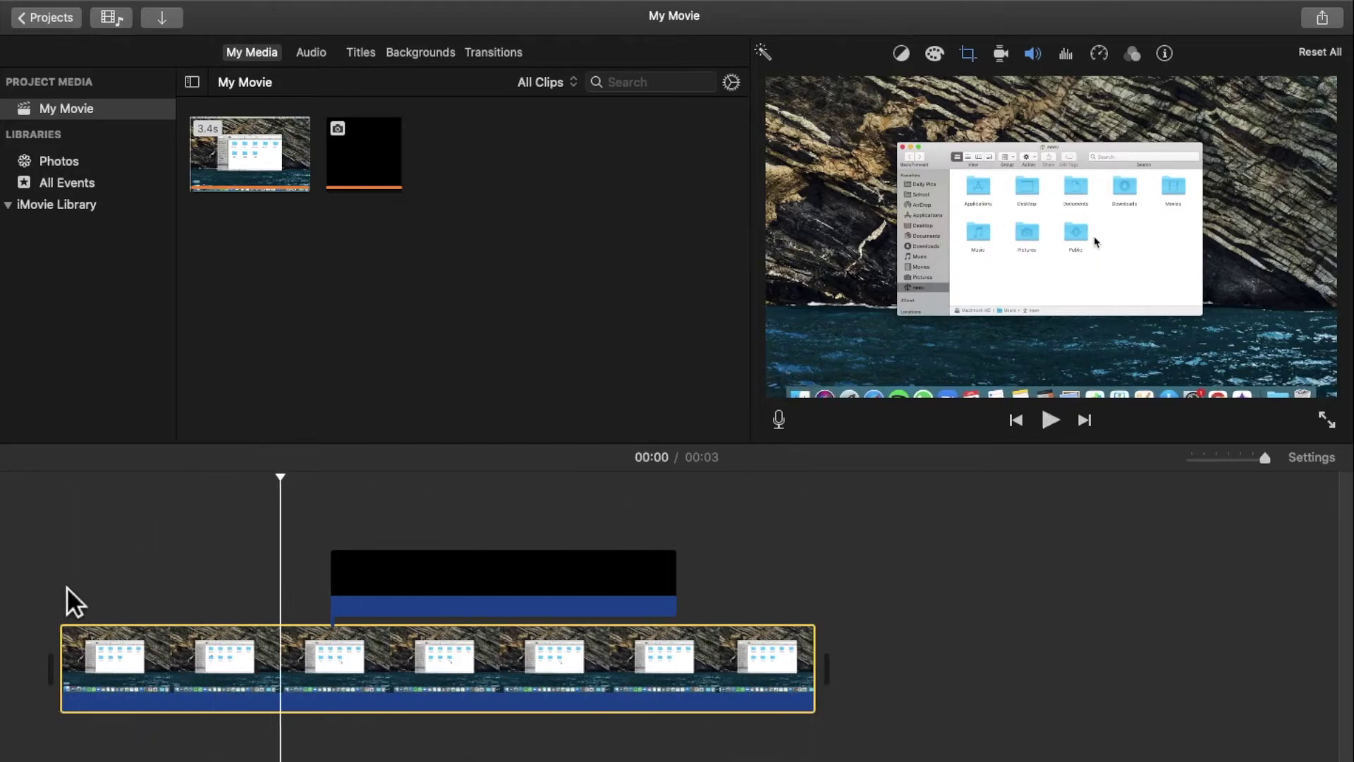
left_click(1332, 27)
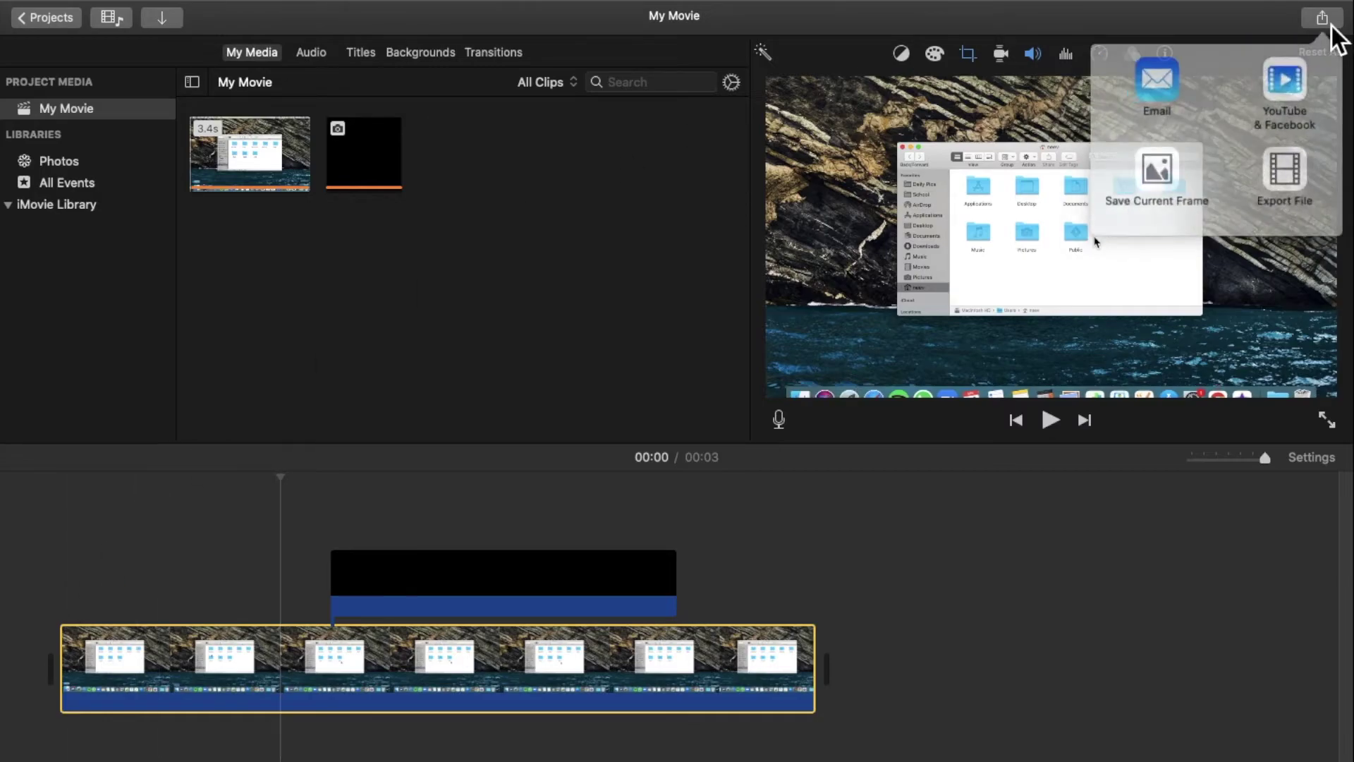
left_click(1292, 168)
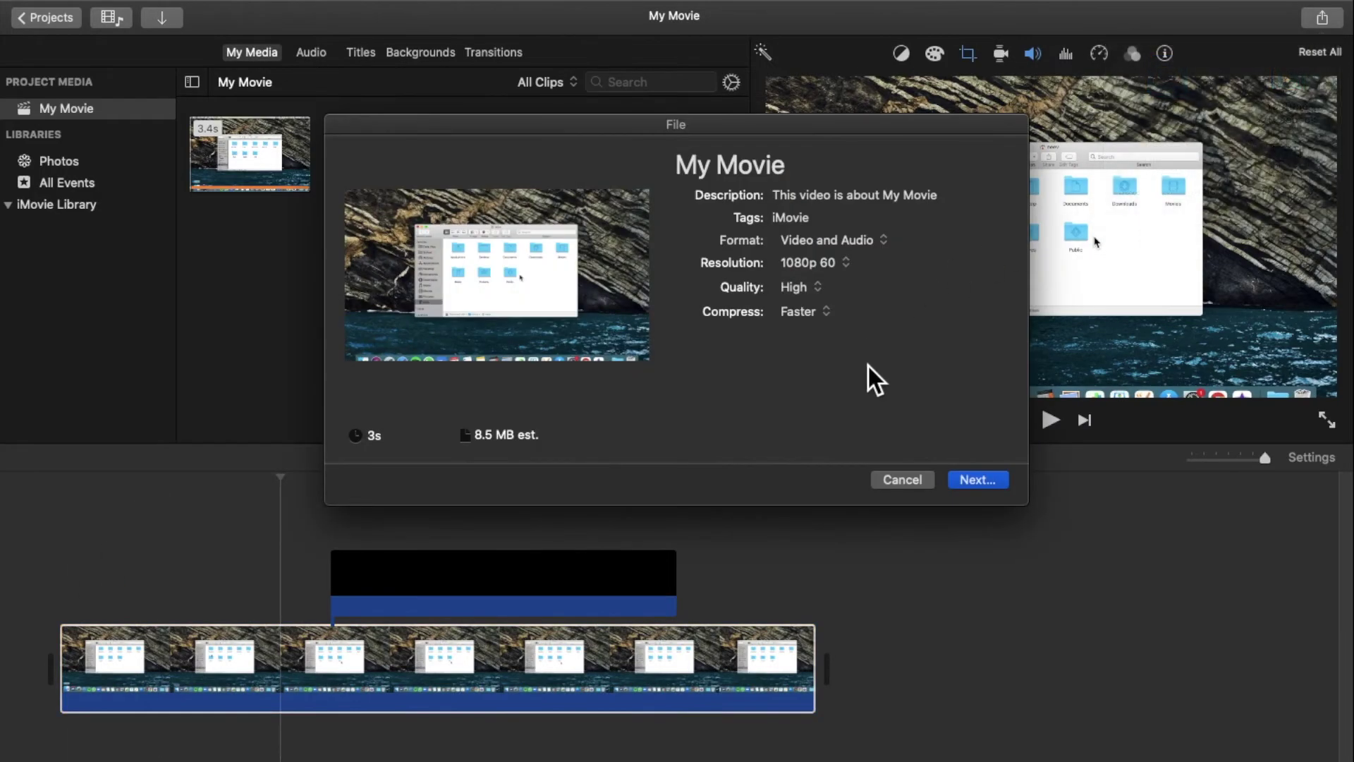
left_click(965, 481)
left_click(785, 234)
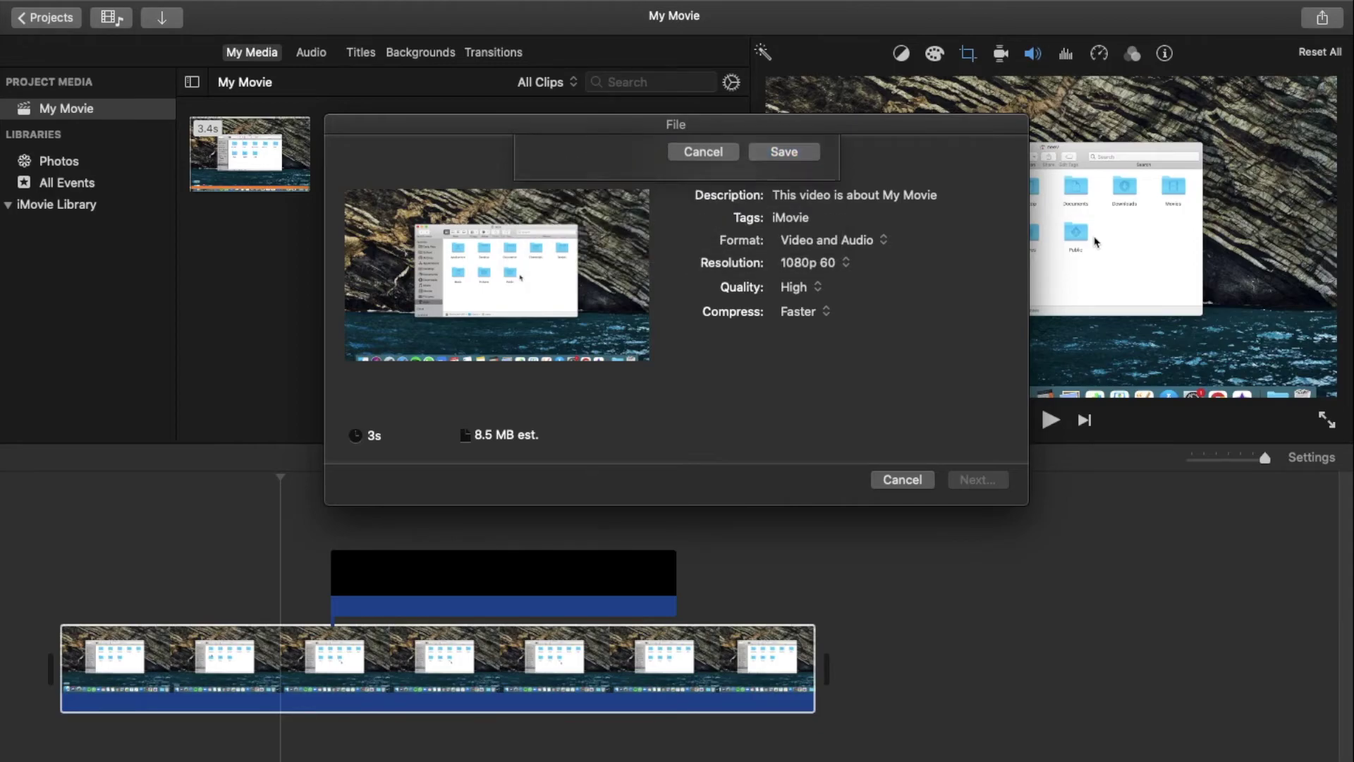
key("ctrl+Left")
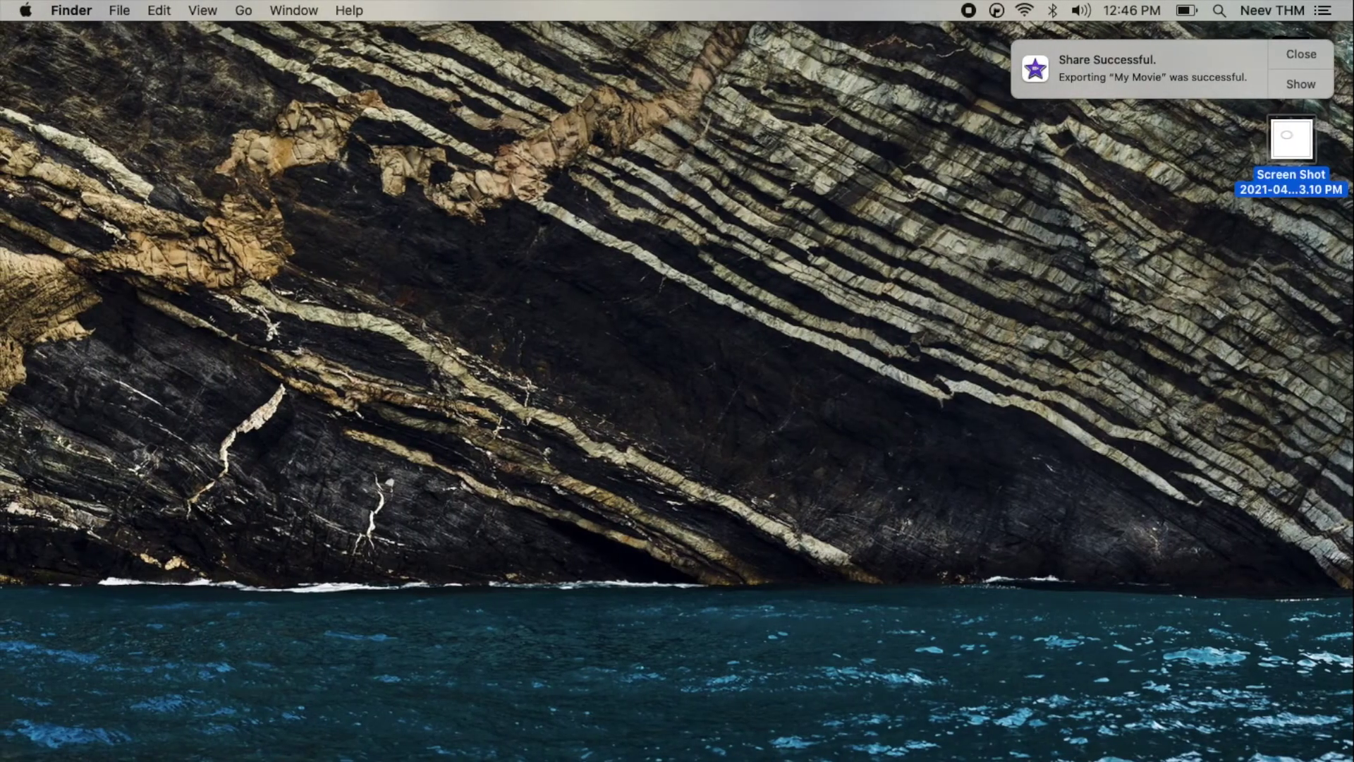
Step: Dismiss the notification, play the exported My Movie.mp4, then return to iMovie
left_click(1296, 63)
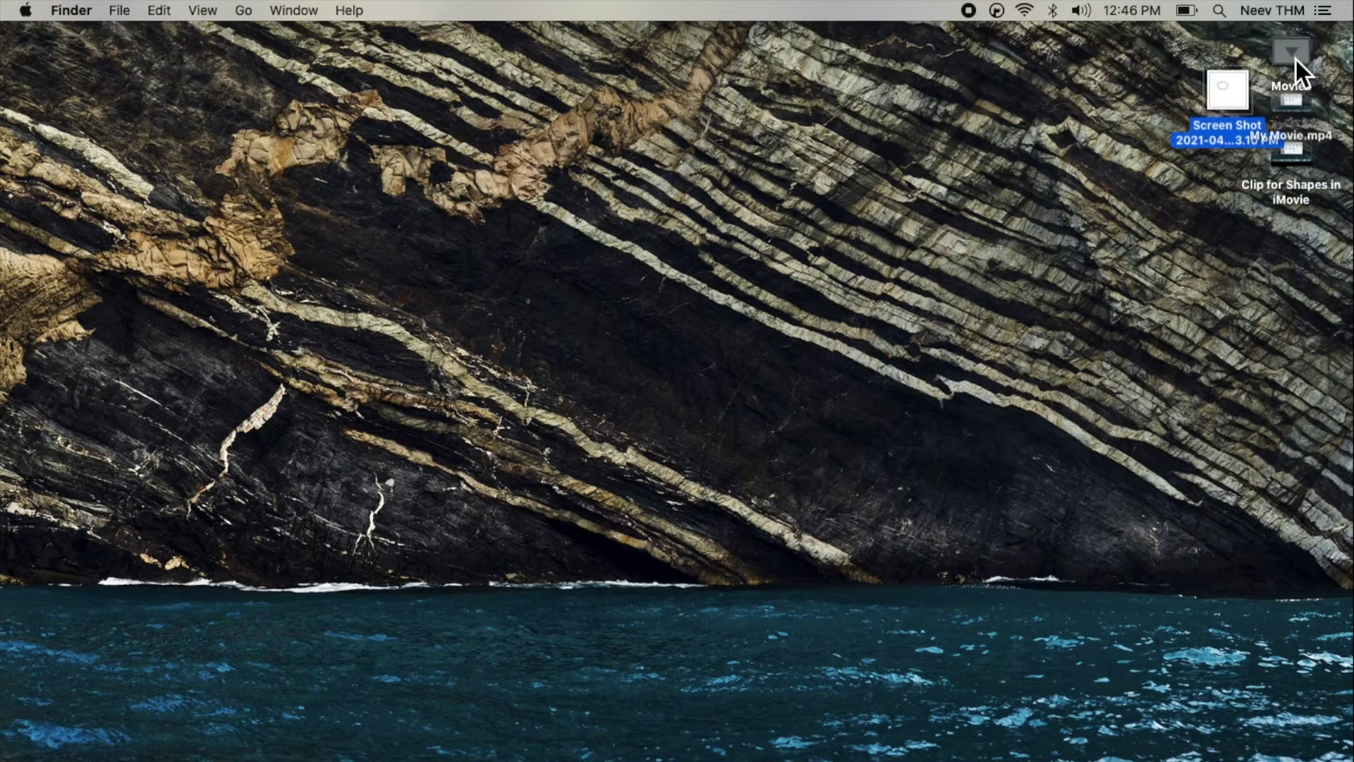
left_click(1298, 142)
double_click(1298, 142)
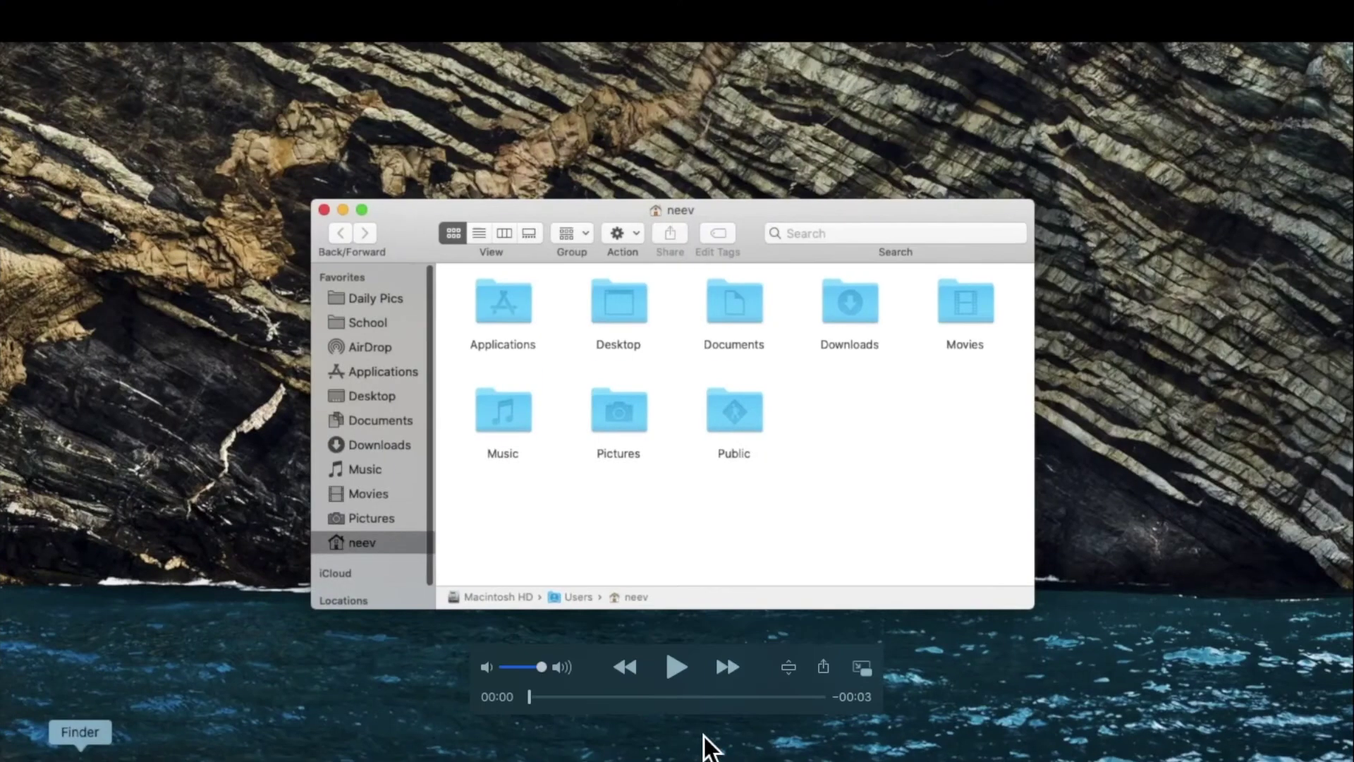
left_click(677, 667)
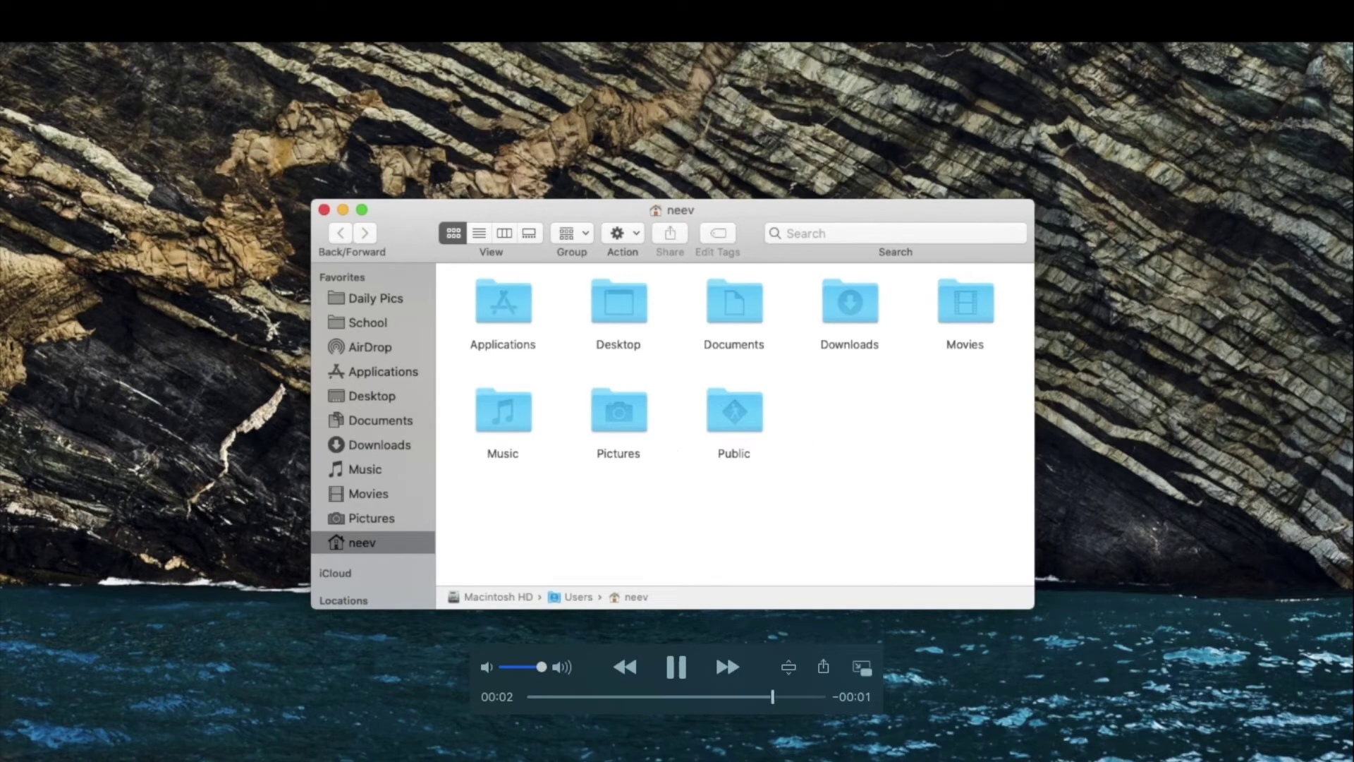
key("ctrl+Left")
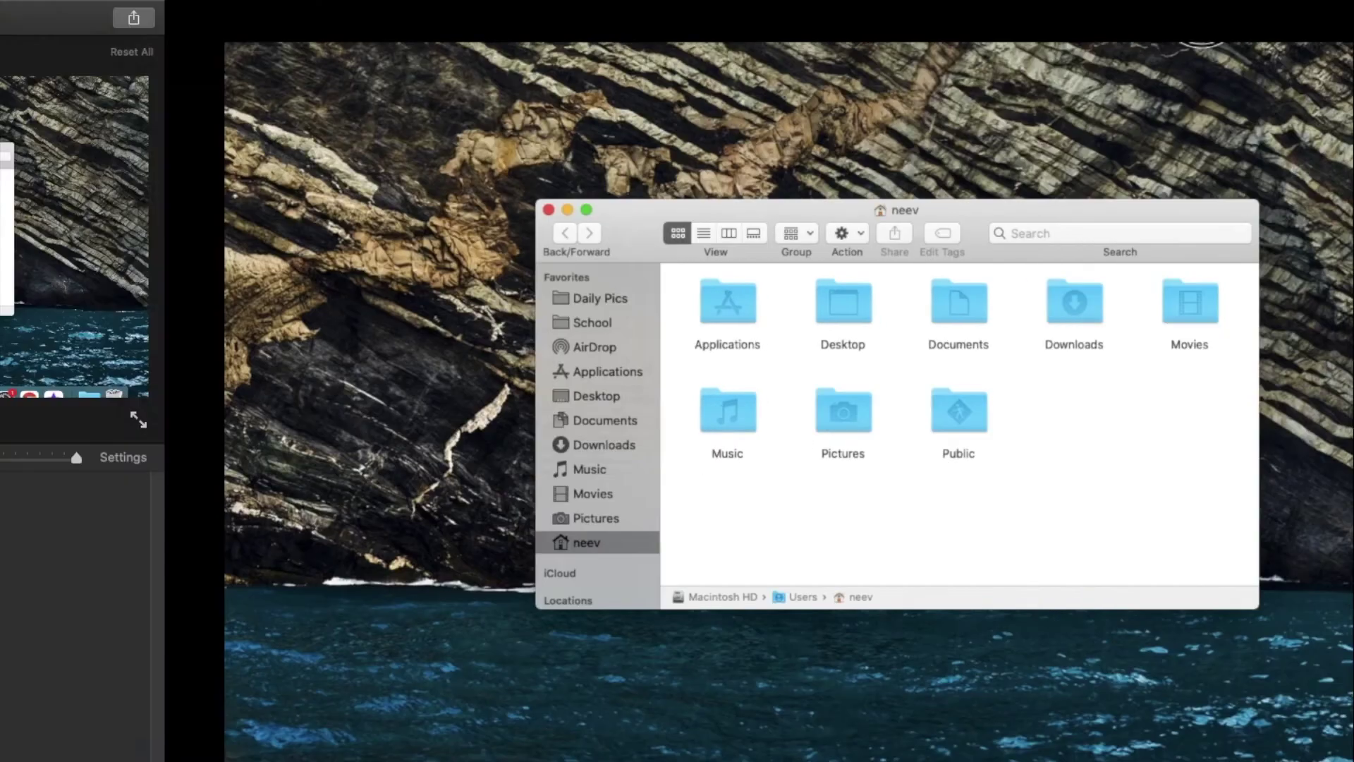